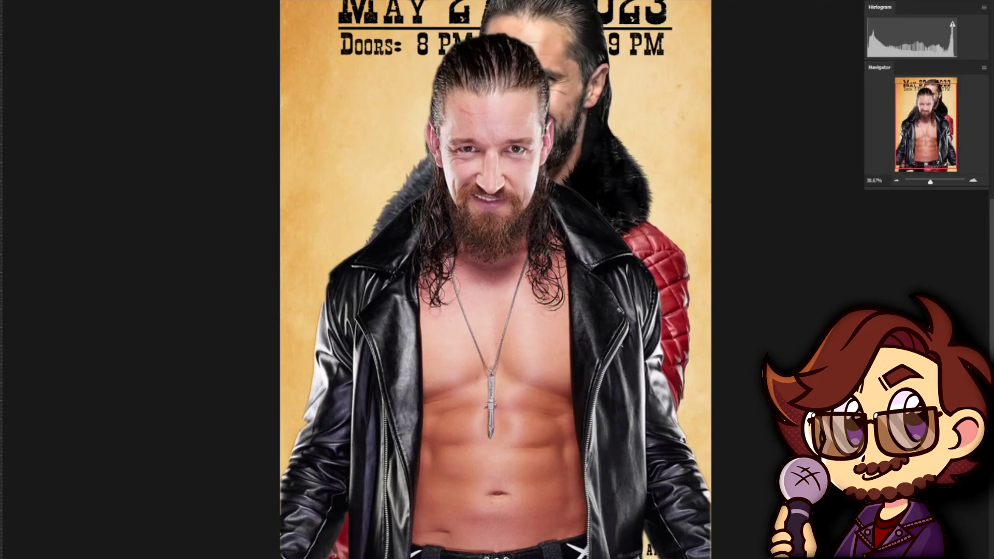
Place the tag-team cutout with the blue championship belt on the poster, followed by another wrestler cutout image.
{"action": "left_click_drag", "start_coordinate": [448, 297], "coordinate": [449, 296]}
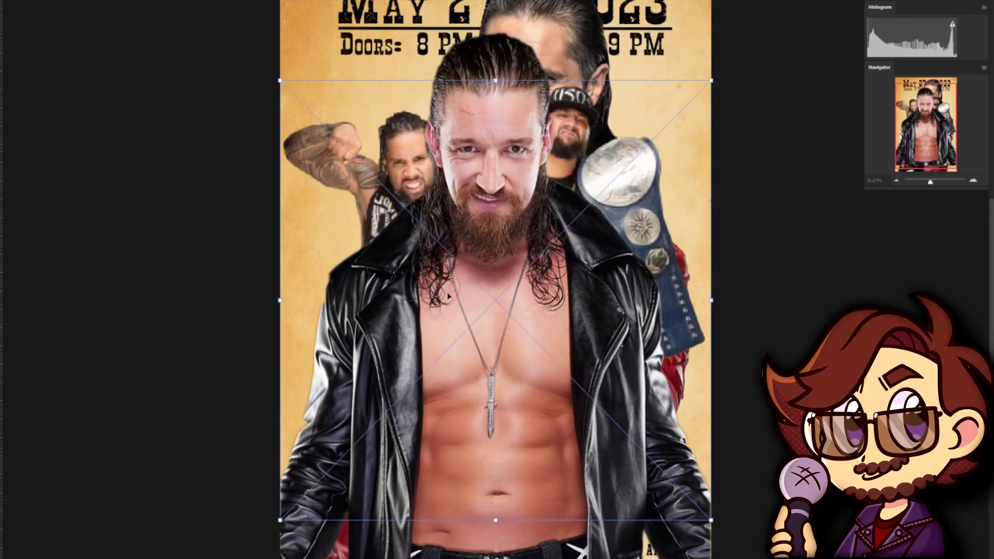
{"action": "key", "text": "Return"}
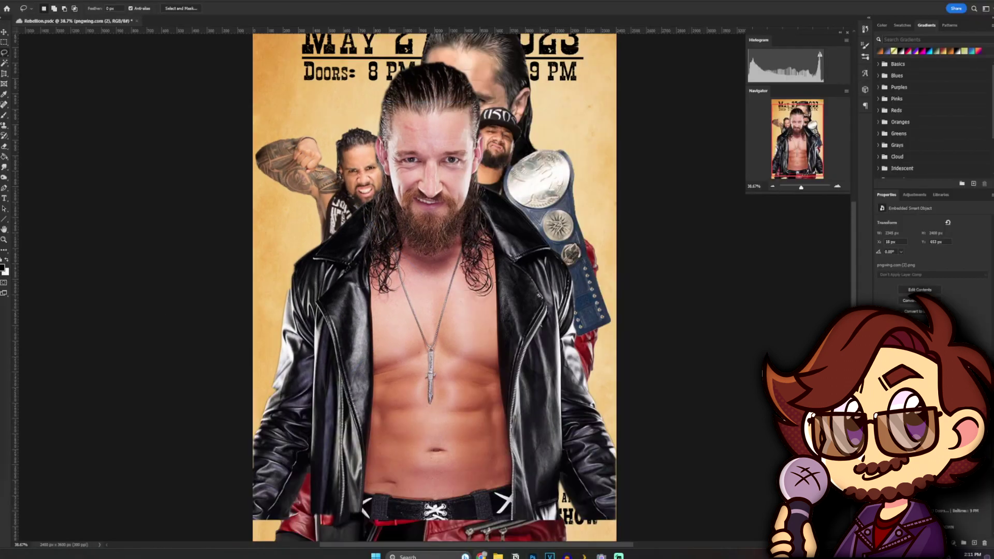
{"action": "left_click_drag", "start_coordinate": [448, 280], "coordinate": [449, 279]}
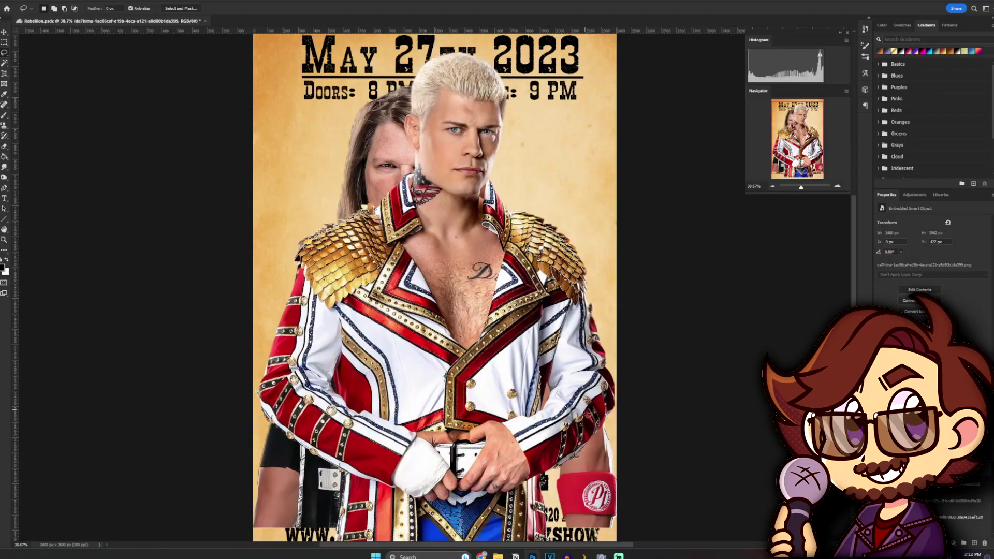
Enlarge the long-haired wrestler cutout and position it along the poster's left side.
{"action": "key", "text": "ctrl+t"}
{"action": "left_click_drag", "start_coordinate": [517, 290], "coordinate": [511, 323]}
{"action": "key", "text": "Return"}
Enlarge the blond wrestler cutout in the white and red coat and position it on the poster's right side.
{"action": "left_click", "coordinate": [931, 450]}
{"action": "left_click_drag", "start_coordinate": [486, 383], "coordinate": [516, 382]}
{"action": "key", "text": "ctrl+z"}
{"action": "key", "text": "ctrl+t"}
{"action": "left_click_drag", "start_coordinate": [616, 306], "coordinate": [685, 306]}
{"action": "left_click_drag", "start_coordinate": [483, 241], "coordinate": [569, 331]}
{"action": "key", "text": "Return"}
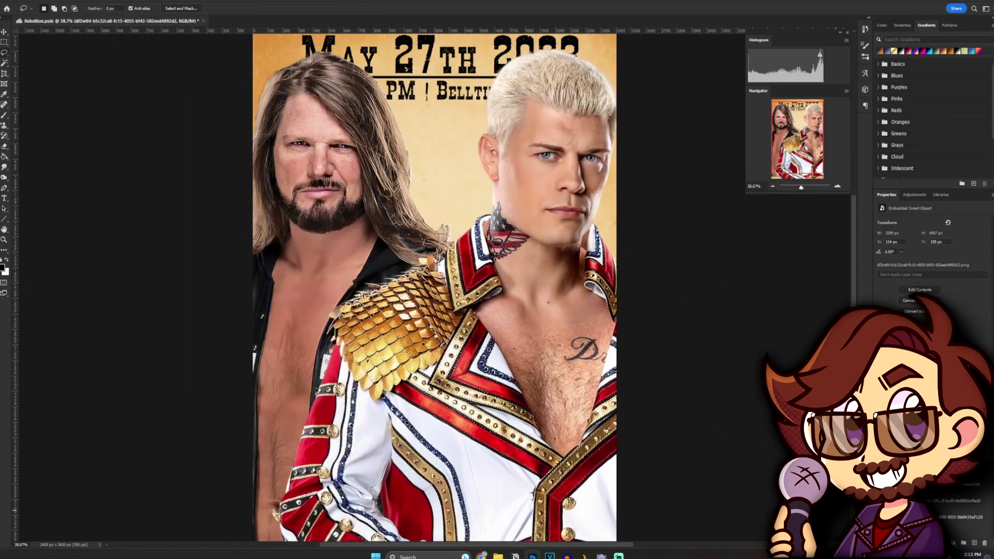
Move the blond wrestler's layer behind the long-haired wrestler and give it a layer mask.
{"action": "key", "text": "ctrl+bracketleft"}
{"action": "left_click", "coordinate": [942, 542]}
Add a layer mask to the long-haired wrestler and brush away the lower part of the body.
{"action": "left_click", "coordinate": [931, 450]}
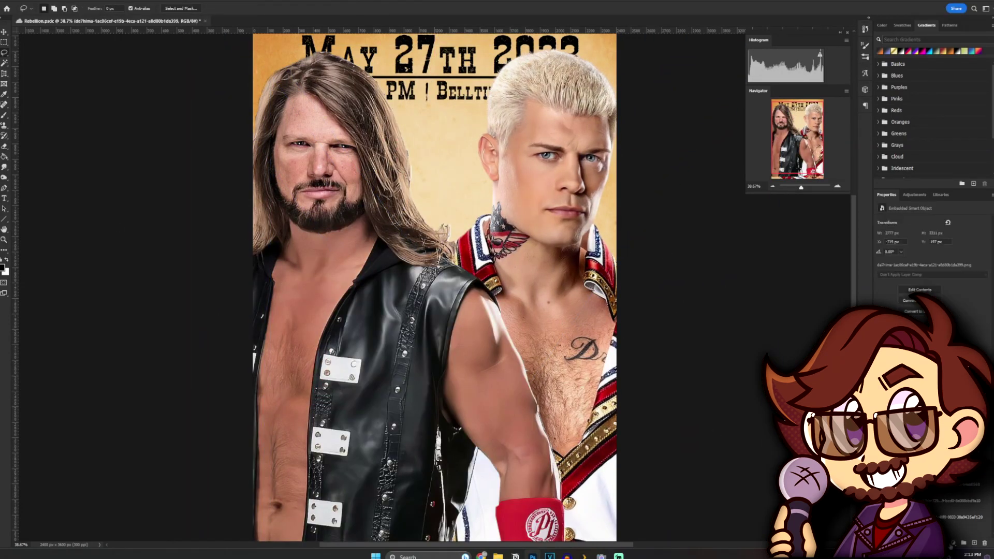
{"action": "left_click", "coordinate": [942, 543]}
{"action": "left_click", "coordinate": [3, 116]}
{"action": "mouse_move", "coordinate": [461, 266]}
{"action": "left_mouse_down"}
{"action": "mouse_move", "coordinate": [440, 290]}
{"action": "mouse_move", "coordinate": [269, 368]}
{"action": "left_mouse_up"}
{"action": "mouse_move", "coordinate": [429, 323]}
{"action": "left_mouse_down"}
{"action": "mouse_move", "coordinate": [577, 518]}
{"action": "mouse_move", "coordinate": [258, 528]}
{"action": "mouse_move", "coordinate": [392, 359]}
{"action": "left_mouse_up"}
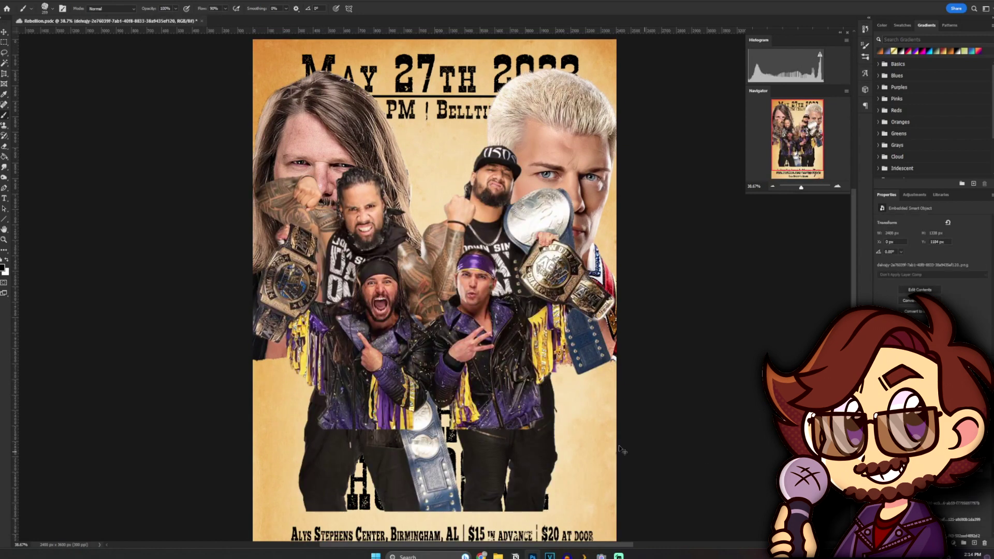
Scale down and reposition the tag team in purple jackets, and group it with the other tag team's layer.
{"action": "key", "text": "ctrl+t"}
{"action": "left_click_drag", "start_coordinate": [616, 429], "coordinate": [575, 405]}
{"action": "left_click_drag", "start_coordinate": [494, 358], "coordinate": [496, 349]}
{"action": "key", "text": "Return"}
{"action": "left_click", "coordinate": [926, 464], "text": "shift"}
{"action": "key", "text": "ctrl+g"}
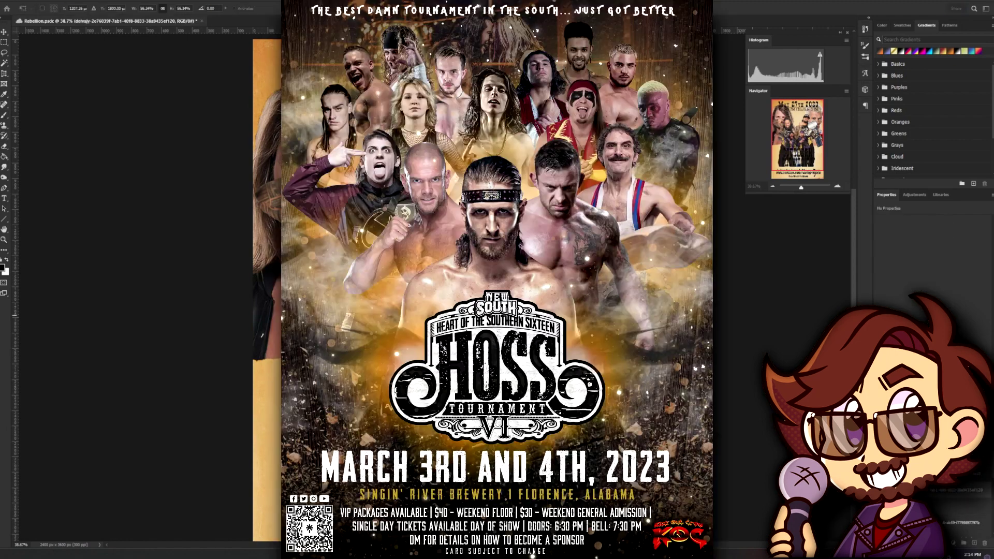
Scale down the tag team with the blue belt to fit between the two large wrestlers, and ready the Brush tool.
{"action": "key", "text": "ctrl+t"}
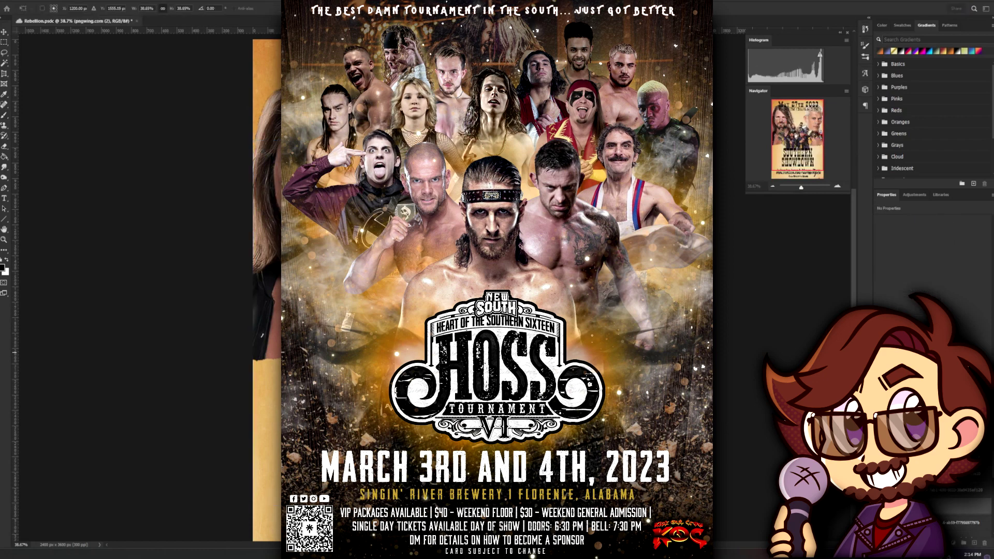
{"action": "key", "text": "Return"}
{"action": "key", "text": "b"}
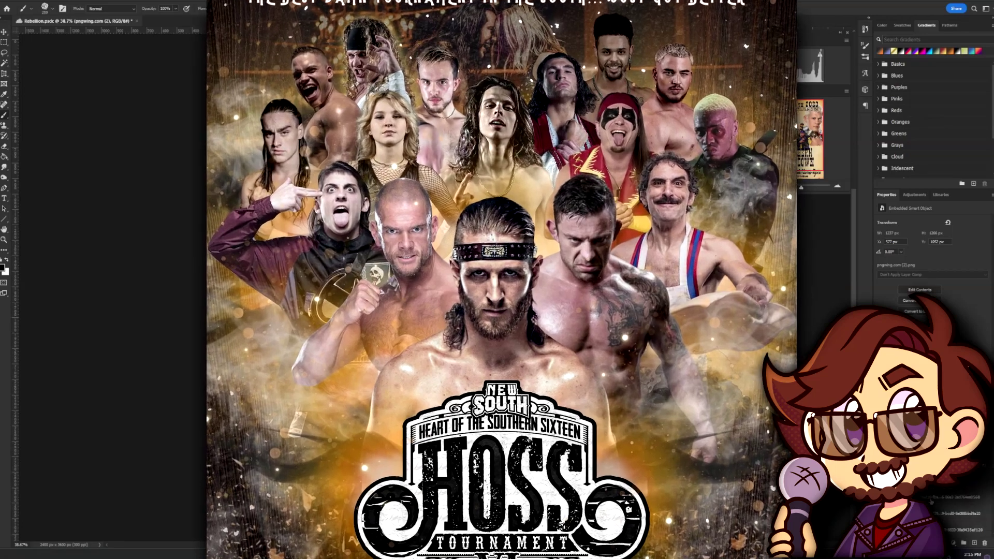
Move the long-haired wrestler's layer slightly up, and shift the blond wrestler's layer slightly toward the poster's lower right.
{"action": "left_click", "coordinate": [953, 500]}
{"action": "key", "text": "ctrl+t"}
{"action": "left_click_drag", "start_coordinate": [357, 331], "coordinate": [357, 302]}
{"action": "key", "text": "Return"}
{"action": "left_click", "coordinate": [955, 515]}
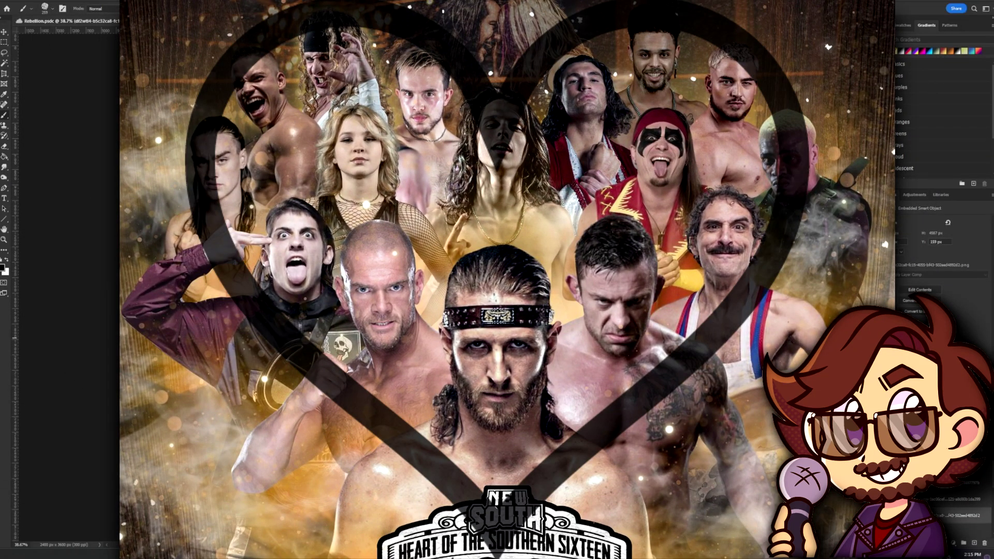
{"action": "key", "text": "ctrl+t"}
{"action": "left_click_drag", "start_coordinate": [516, 353], "coordinate": [535, 363]}
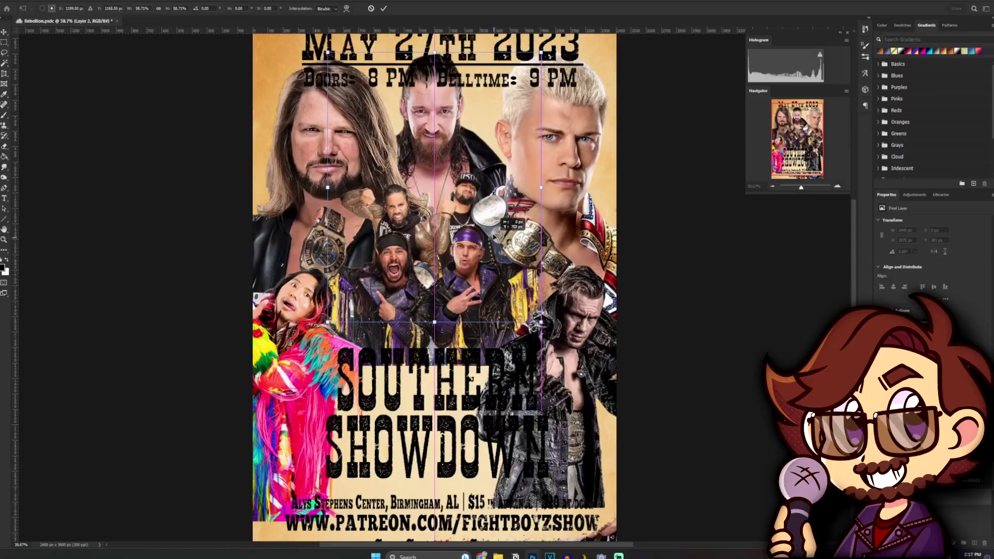
Resize and reposition the bearded wrestler in the black leather jacket at the poster's top centre.
{"action": "mouse_move", "coordinate": [445, 73]}
{"action": "left_mouse_down"}
{"action": "mouse_move", "coordinate": [455, 156]}
{"action": "mouse_move", "coordinate": [497, 228]}
{"action": "mouse_move", "coordinate": [569, 279]}
{"action": "left_mouse_up"}
{"action": "key", "text": "ctrl+t"}
{"action": "left_click_drag", "start_coordinate": [548, 339], "coordinate": [563, 358]}
{"action": "left_click_drag", "start_coordinate": [453, 300], "coordinate": [454, 304]}
{"action": "key", "text": "Return"}
Brush across the lower part of the selected cutout's mask and swap the brush colours.
{"action": "left_click_drag", "start_coordinate": [801, 187], "coordinate": [800, 194]}
{"action": "scroll", "coordinate": [931, 496], "scroll_direction": "up", "scroll_amount": 2}
{"action": "left_click", "coordinate": [905, 510]}
{"action": "mouse_move", "coordinate": [538, 449]}
{"action": "left_mouse_down"}
{"action": "mouse_move", "coordinate": [525, 463]}
{"action": "mouse_move", "coordinate": [398, 461]}
{"action": "left_mouse_up"}
{"action": "key", "text": "x"}
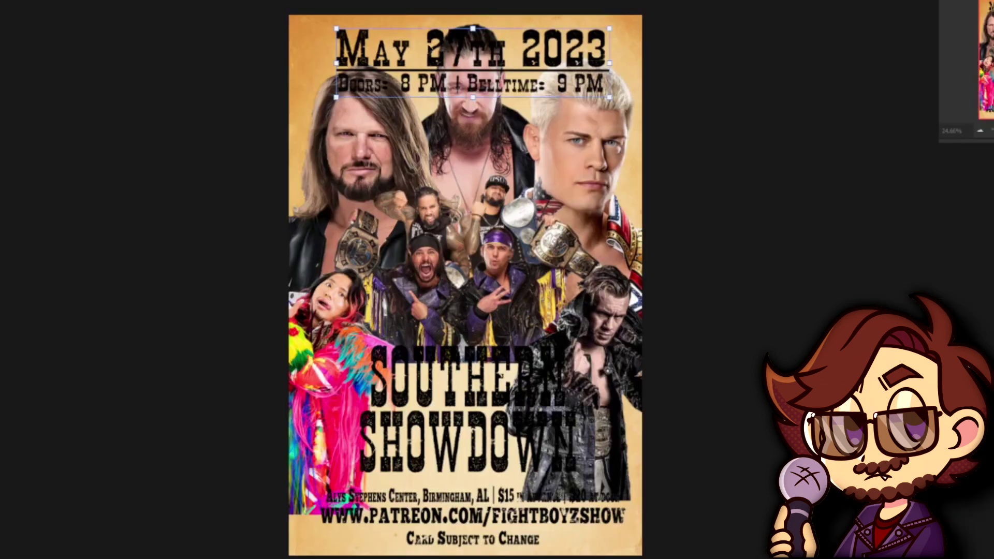
Move the date and door-time text from the top of the poster to the area below the title.
{"action": "left_click_drag", "start_coordinate": [565, 46], "coordinate": [564, 495]}
{"action": "key", "text": "Return"}
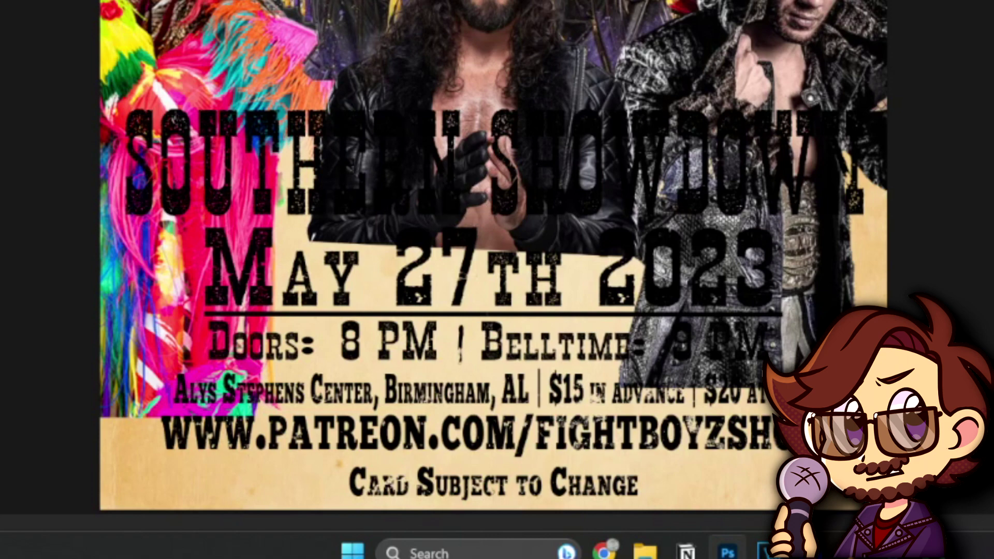
{"action": "scroll", "coordinate": [493, 256], "scroll_direction": "down", "scroll_amount": 3}
{"action": "scroll", "coordinate": [493, 255], "scroll_direction": "up", "scroll_amount": 2}
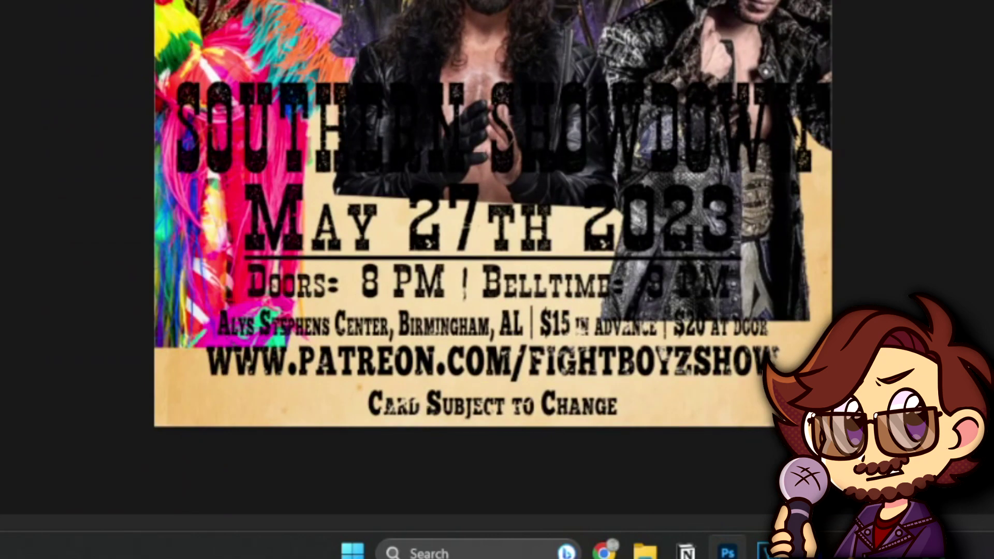
Break the duplicated SOUTHERN SHOWDOWN text into two lines and move it enlarged to the poster's top, behind the wrestlers.
{"action": "key", "text": "Return"}
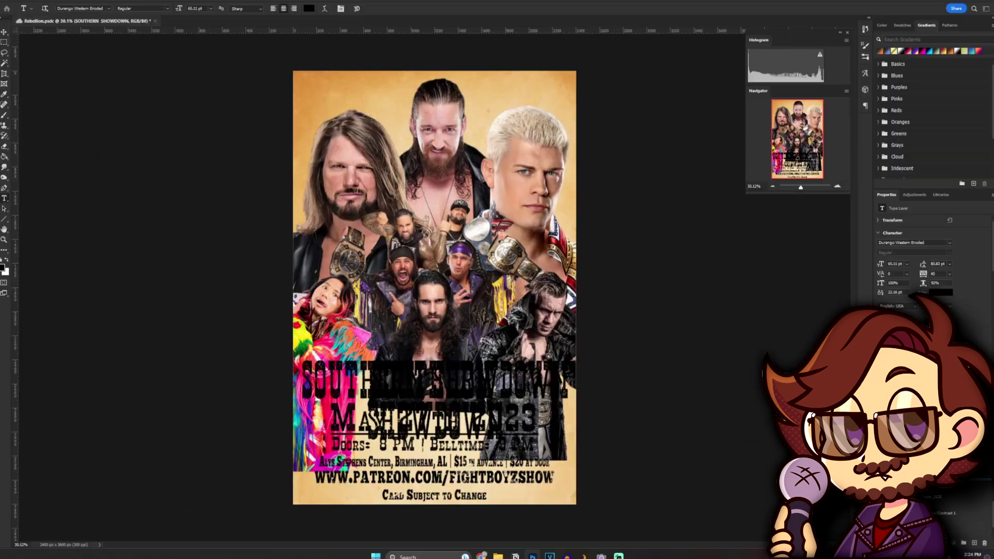
{"action": "key", "text": "ctrl+t"}
{"action": "left_click_drag", "start_coordinate": [515, 422], "coordinate": [515, 182]}
{"action": "key", "text": "Return"}
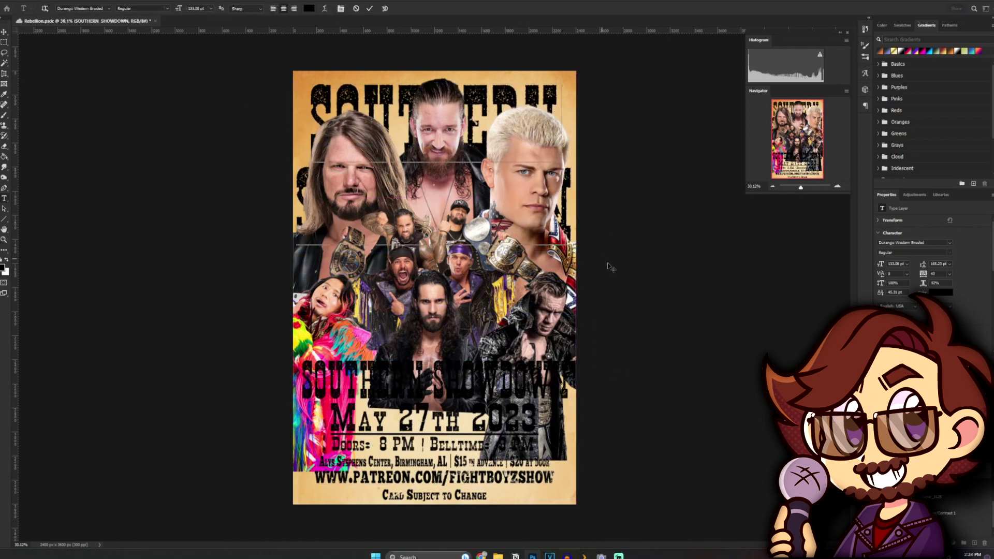
Move the wrestler layers together slightly down the poster.
{"action": "left_click_drag", "start_coordinate": [800, 187], "coordinate": [800, 187]}
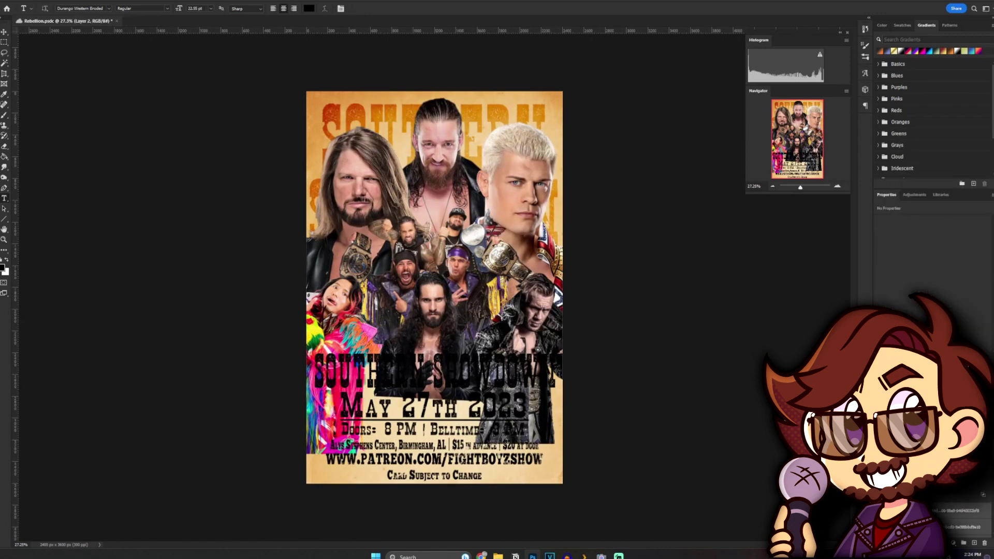
{"action": "key", "text": "ctrl+t"}
{"action": "key", "text": "Return"}
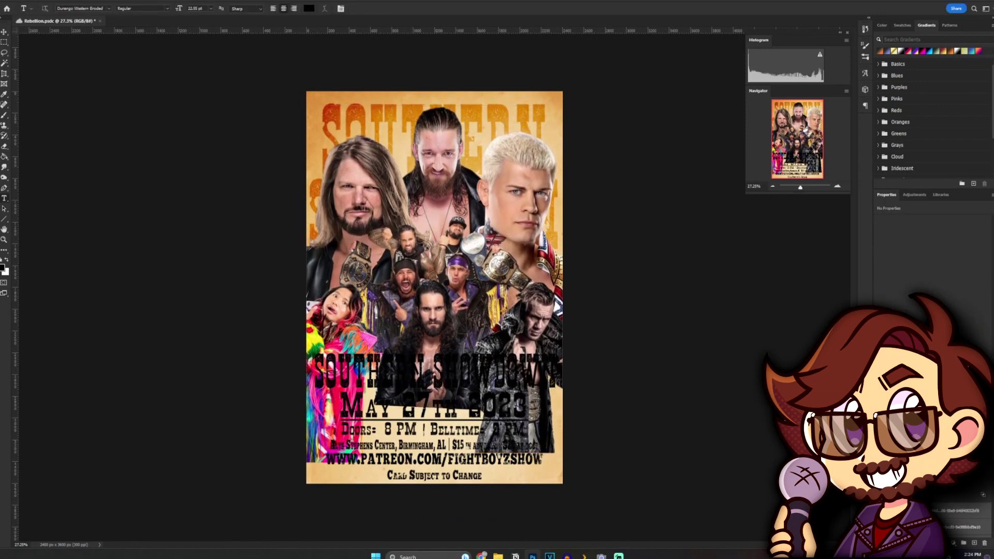
Nudge the wrestler in the multicoloured feathered outfit slightly upward.
{"action": "scroll", "coordinate": [953, 485], "scroll_direction": "down", "scroll_amount": 2}
{"action": "left_click", "coordinate": [952, 483]}
{"action": "key", "text": "ctrl+t"}
{"action": "mouse_move", "coordinate": [318, 461]}
{"action": "left_mouse_down"}
{"action": "mouse_move", "coordinate": [319, 490]}
{"action": "mouse_move", "coordinate": [319, 451]}
{"action": "left_mouse_up"}
{"action": "key", "text": "Return"}
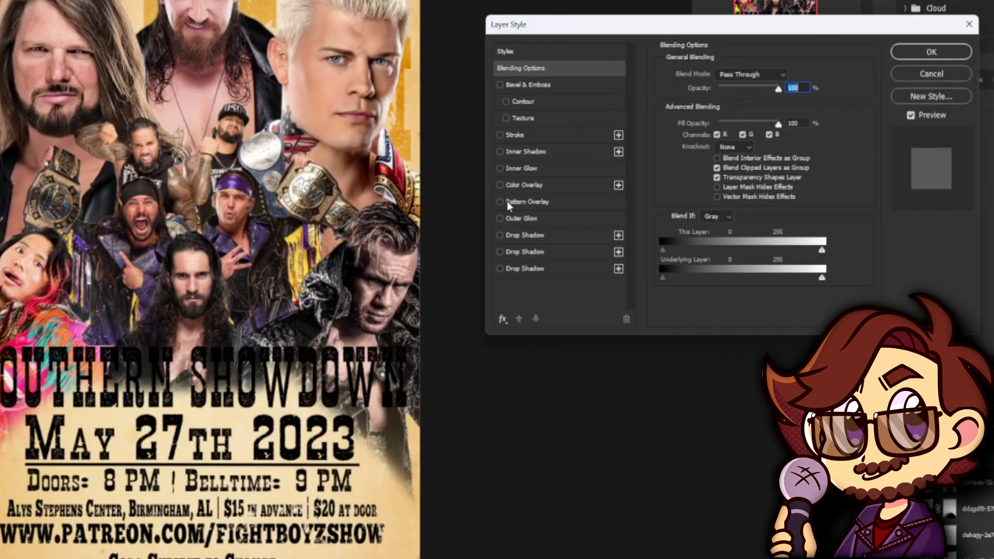
Enable a white Outer Glow on the event text group and open its settings.
{"action": "left_click", "coordinate": [499, 217]}
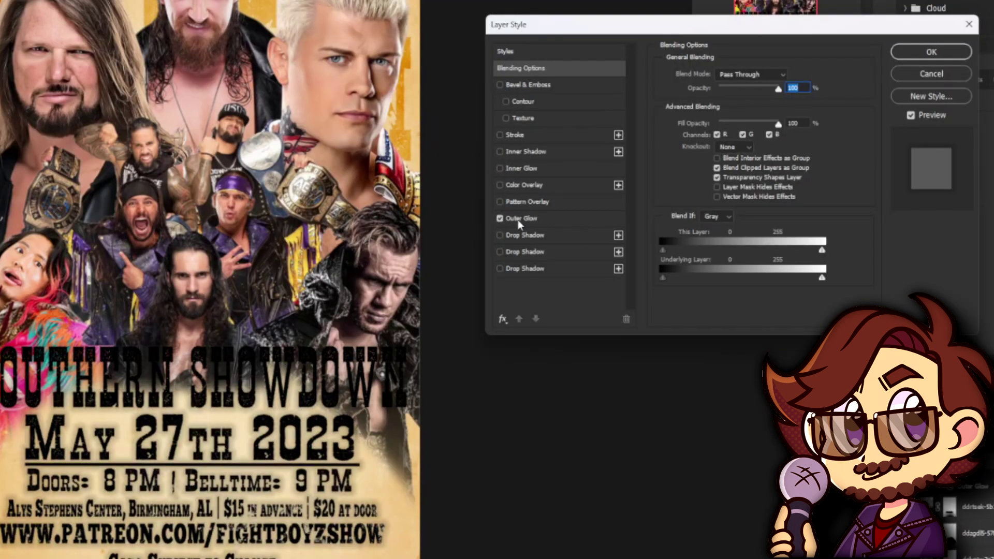
{"action": "left_click", "coordinate": [522, 217]}
{"action": "left_click", "coordinate": [666, 104]}
{"action": "key", "text": "Return"}
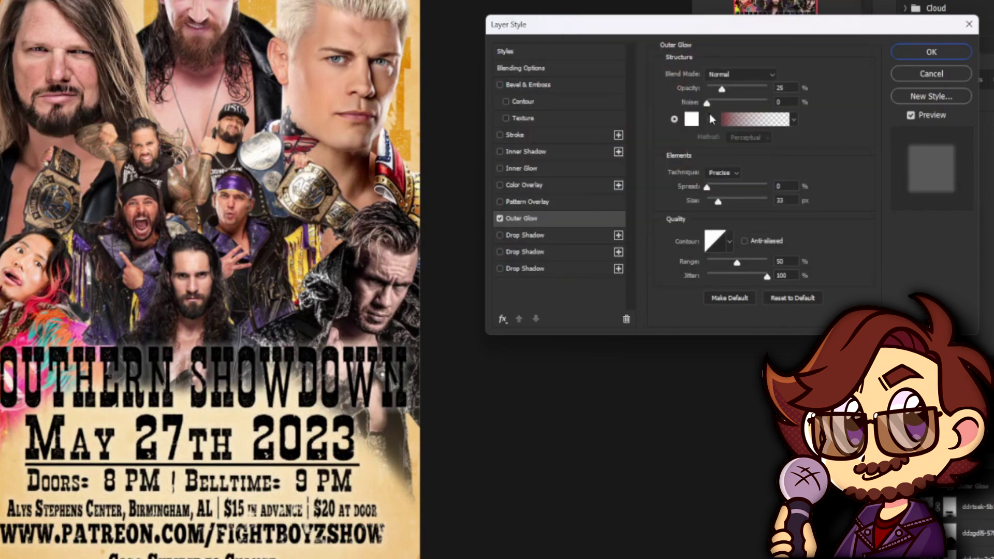
Set the Outer Glow's spread to 100%, size to 16 px and opacity to 100%.
{"action": "left_click_drag", "start_coordinate": [717, 190], "coordinate": [798, 191]}
{"action": "mouse_move", "coordinate": [707, 187]}
{"action": "left_mouse_down"}
{"action": "mouse_move", "coordinate": [799, 193]}
{"action": "mouse_move", "coordinate": [714, 203]}
{"action": "left_mouse_up"}
{"action": "left_click_drag", "start_coordinate": [722, 89], "coordinate": [785, 92]}
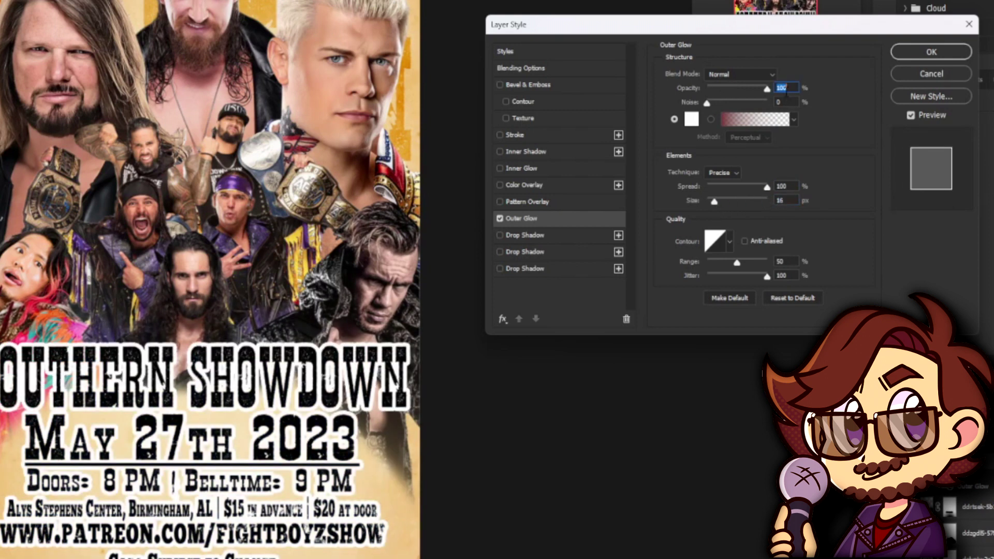
Choose a tan Outer Glow colour sampled from the poster, trying cfa974, a49475 and a slightly darker shade of d9b680.
{"action": "left_click", "coordinate": [691, 119]}
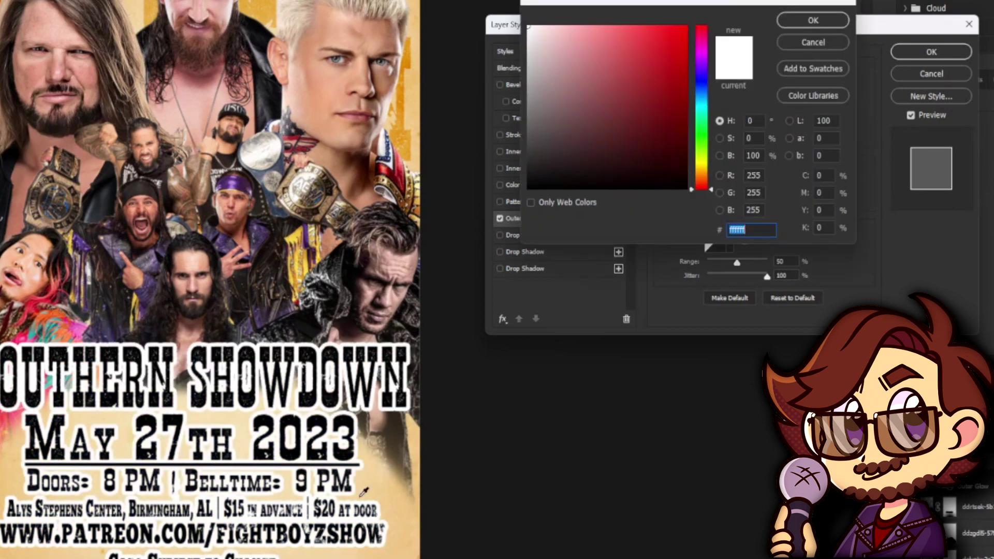
{"action": "left_click", "coordinate": [3, 483]}
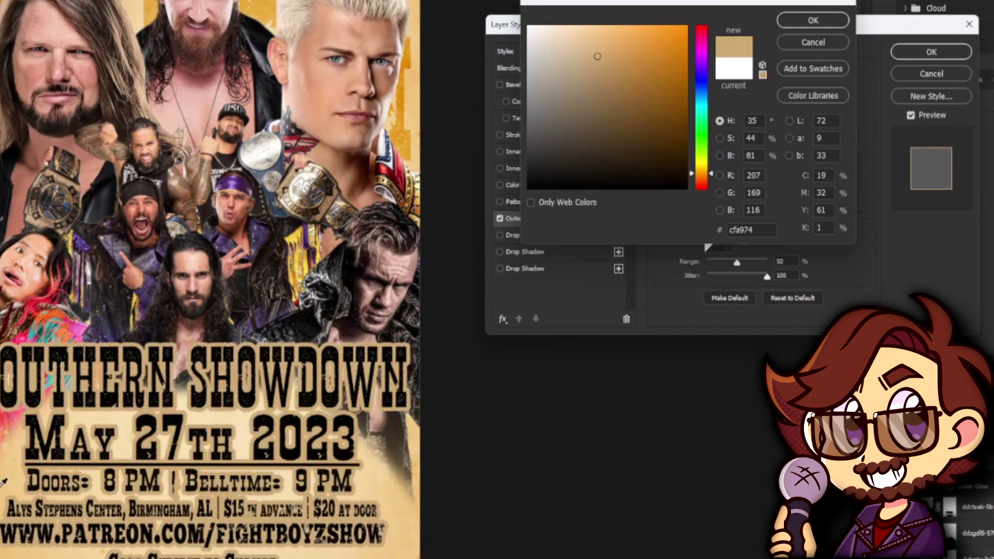
{"action": "left_click", "coordinate": [117, 421]}
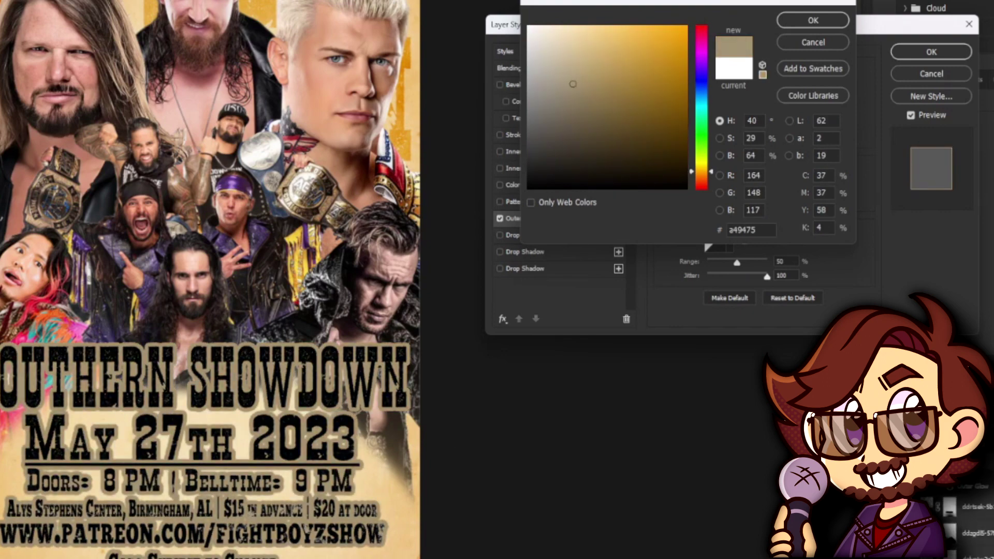
{"action": "left_click", "coordinate": [408, 73]}
{"action": "left_click", "coordinate": [415, 362]}
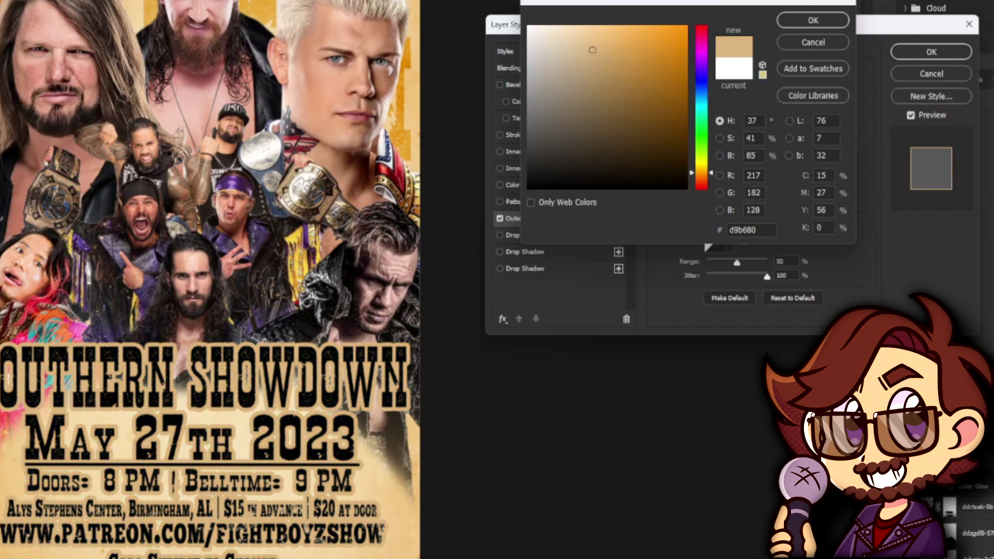
{"action": "mouse_move", "coordinate": [592, 50]}
{"action": "left_mouse_down"}
{"action": "mouse_move", "coordinate": [647, 53]}
{"action": "mouse_move", "coordinate": [573, 78]}
{"action": "mouse_move", "coordinate": [587, 61]}
{"action": "left_mouse_up"}
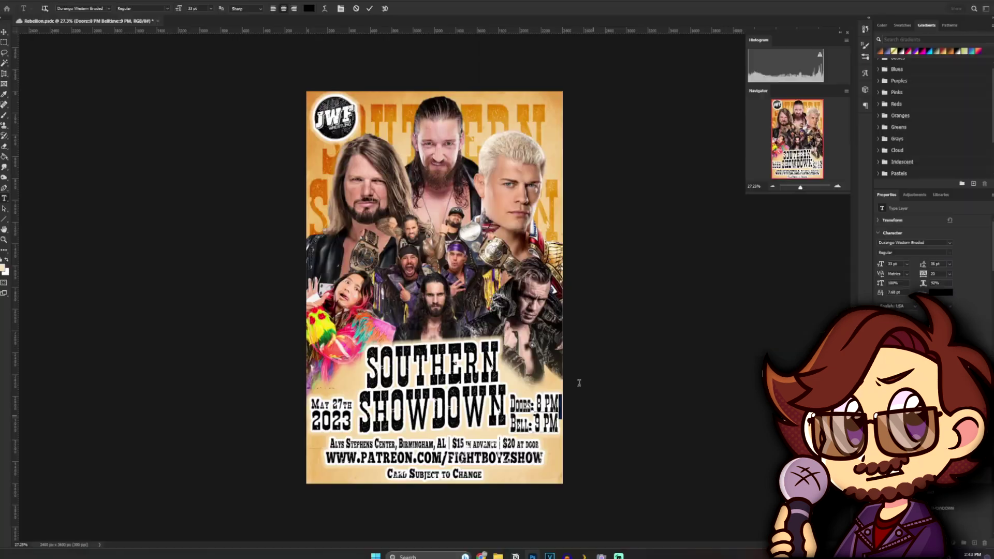
Set the door and bell time text's leading to 40.12 pt, and scale it down beside the title's right end.
{"action": "left_click_drag", "start_coordinate": [924, 265], "coordinate": [944, 268]}
{"action": "left_click", "coordinate": [592, 430]}
{"action": "key", "text": "ctrl+t"}
{"action": "mouse_move", "coordinate": [528, 420]}
{"action": "left_mouse_down"}
{"action": "mouse_move", "coordinate": [331, 424]}
{"action": "mouse_move", "coordinate": [538, 414]}
{"action": "left_mouse_up"}
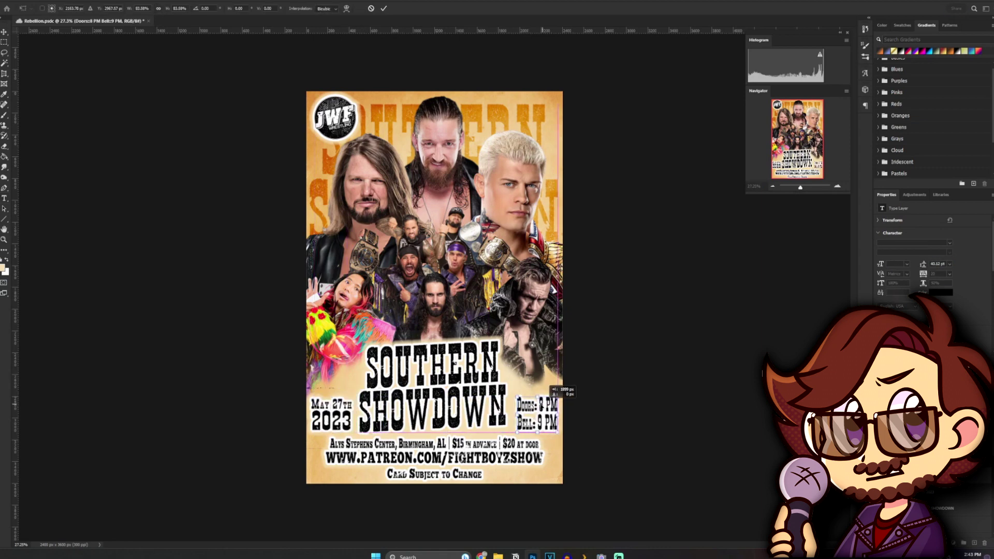
{"action": "key", "text": "Return"}
Nudge the SOUTHERN SHOWDOWN title slightly to balance it between the date and door times.
{"action": "left_click", "coordinate": [927, 509]}
{"action": "key", "text": "ctrl+t"}
{"action": "mouse_move", "coordinate": [468, 407]}
{"action": "left_mouse_down"}
{"action": "mouse_move", "coordinate": [476, 412]}
{"action": "mouse_move", "coordinate": [468, 406]}
{"action": "left_mouse_up"}
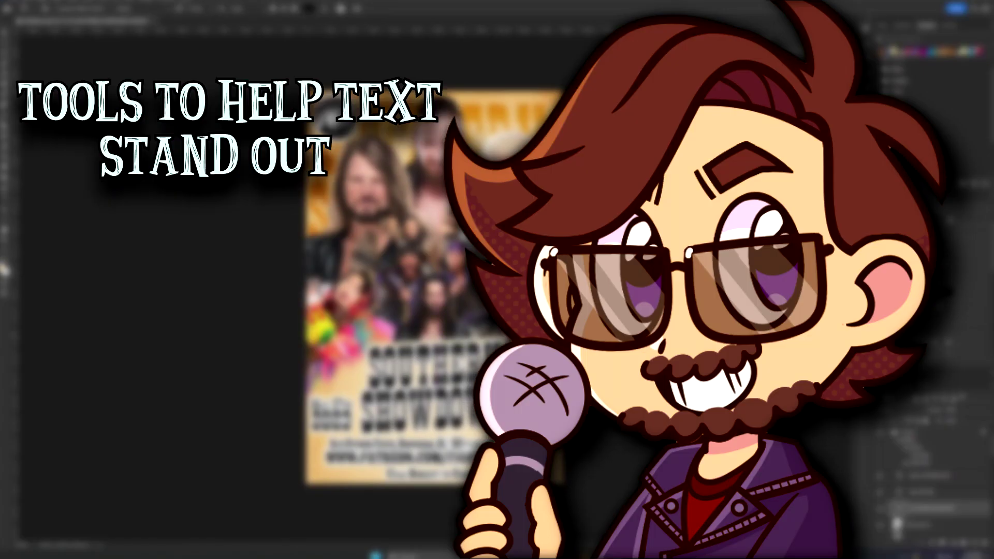
Set the stroke colour of the Group 2 text group to the off-white f7f0e3.
{"action": "scroll", "coordinate": [434, 288], "scroll_direction": "down", "scroll_amount": 9}
{"action": "scroll", "coordinate": [435, 288], "scroll_direction": "up", "scroll_amount": 7}
{"action": "double_click", "coordinate": [929, 432]}
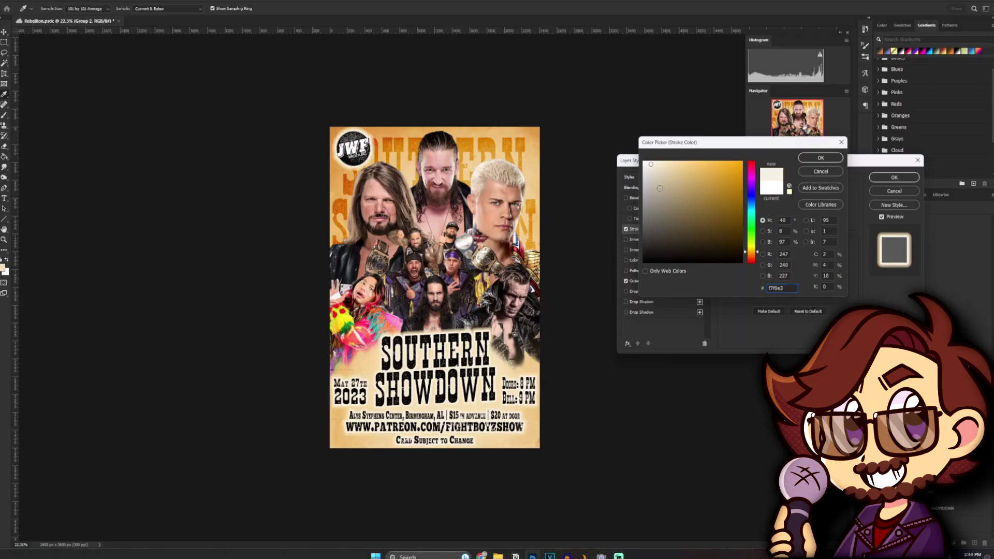
{"action": "key", "text": "Return"}
{"action": "key", "text": "Return"}
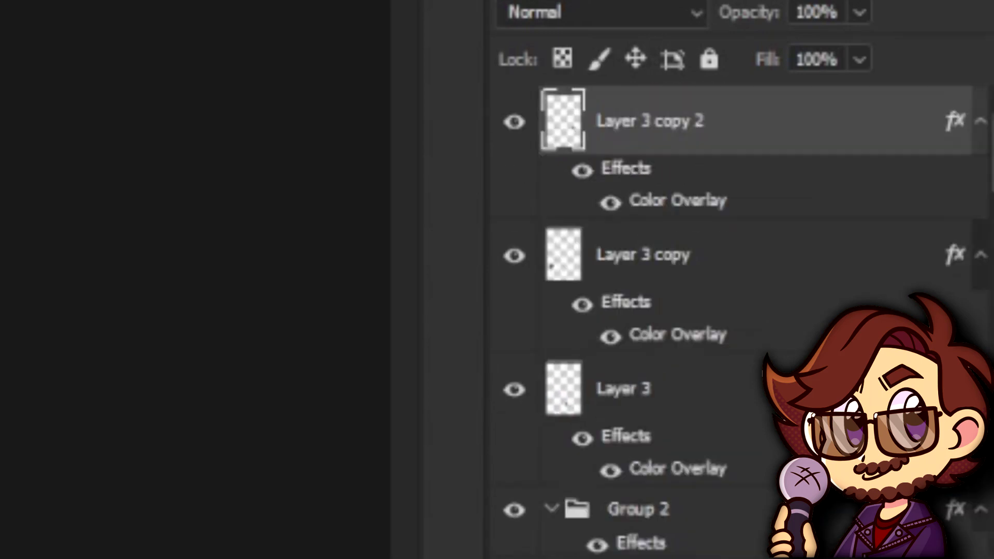
Select all the wrestler layers and combine them into one group.
{"action": "scroll", "coordinate": [753, 376], "scroll_direction": "down", "scroll_amount": 15}
{"action": "scroll", "coordinate": [737, 481], "scroll_direction": "up", "scroll_amount": 2}
{"action": "left_click", "coordinate": [736, 451]}
{"action": "scroll", "coordinate": [737, 443], "scroll_direction": "up", "scroll_amount": 4}
{"action": "left_click", "coordinate": [735, 373], "text": "shift"}
{"action": "right_click", "coordinate": [734, 378]}
{"action": "left_click", "coordinate": [817, 153]}
Merge a duplicate of the wrestlers' group, Group 3, into a single pixel layer.
{"action": "scroll", "coordinate": [732, 204], "scroll_direction": "down", "scroll_amount": 5}
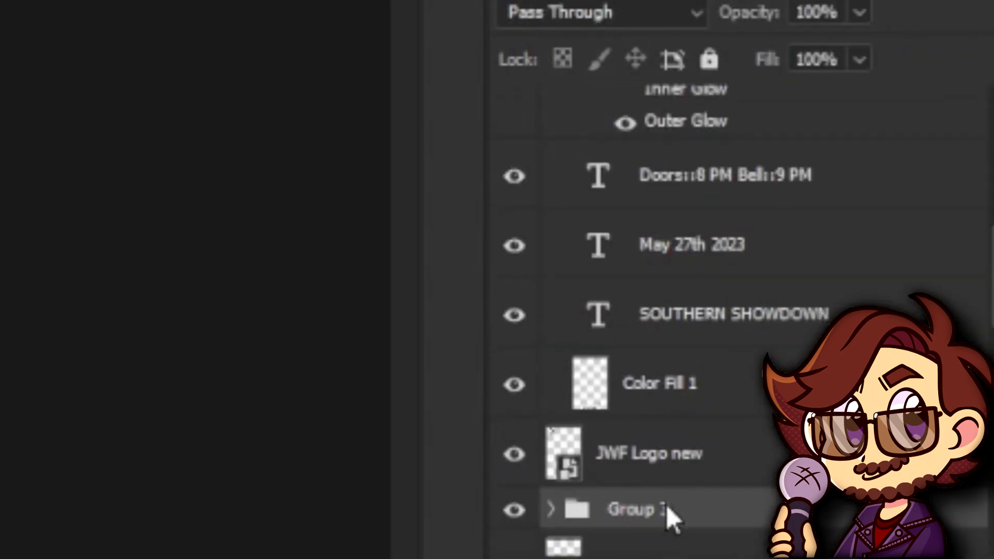
{"action": "scroll", "coordinate": [652, 440], "scroll_direction": "down", "scroll_amount": 5}
{"action": "key", "text": "ctrl+e"}
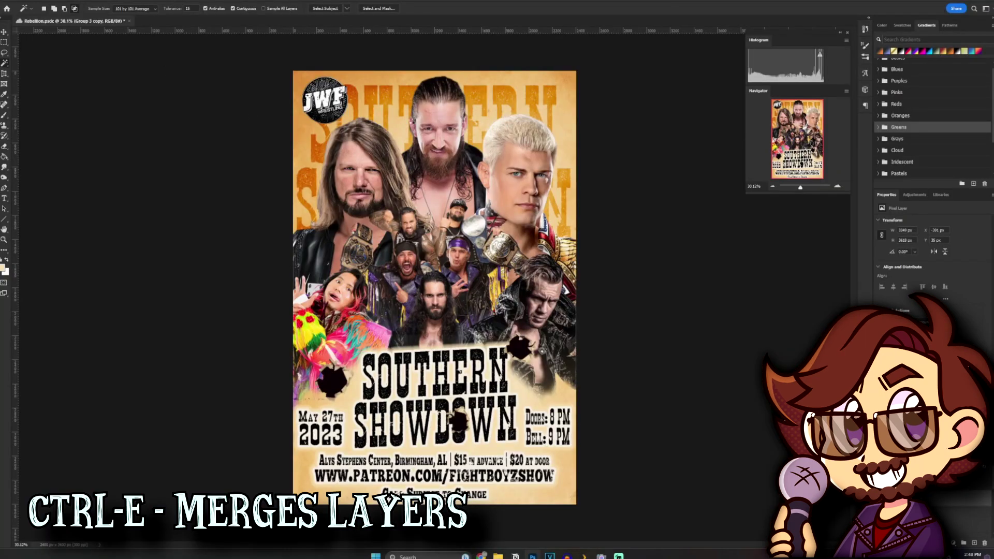
Apply the Camera Raw filter to the merged wrestlers, lowering the tone curve's darks to -27.
{"action": "key", "text": "ctrl+shift+a"}
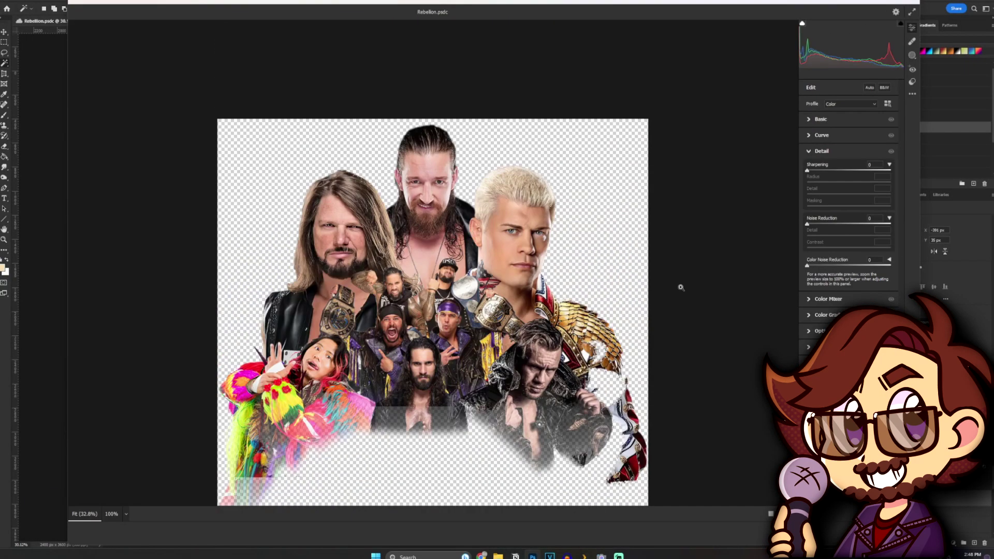
{"action": "left_click", "coordinate": [818, 150]}
{"action": "left_click", "coordinate": [821, 135]}
{"action": "left_click_drag", "start_coordinate": [838, 215], "coordinate": [838, 228]}
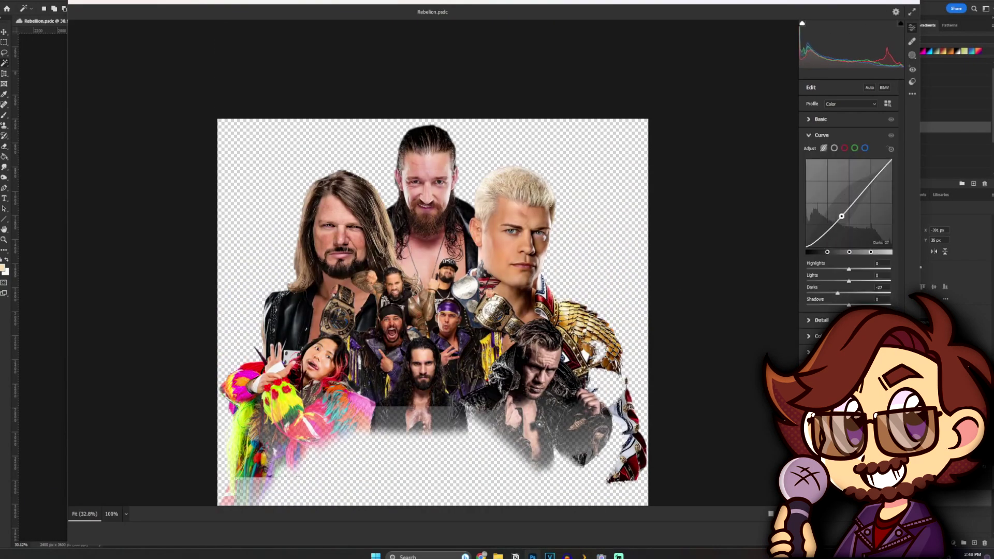
Finish the Camera Raw grade with curve lights +12, darks -29, noise reduction 100 and a darker vignette.
{"action": "left_click_drag", "start_coordinate": [859, 196], "coordinate": [859, 189]}
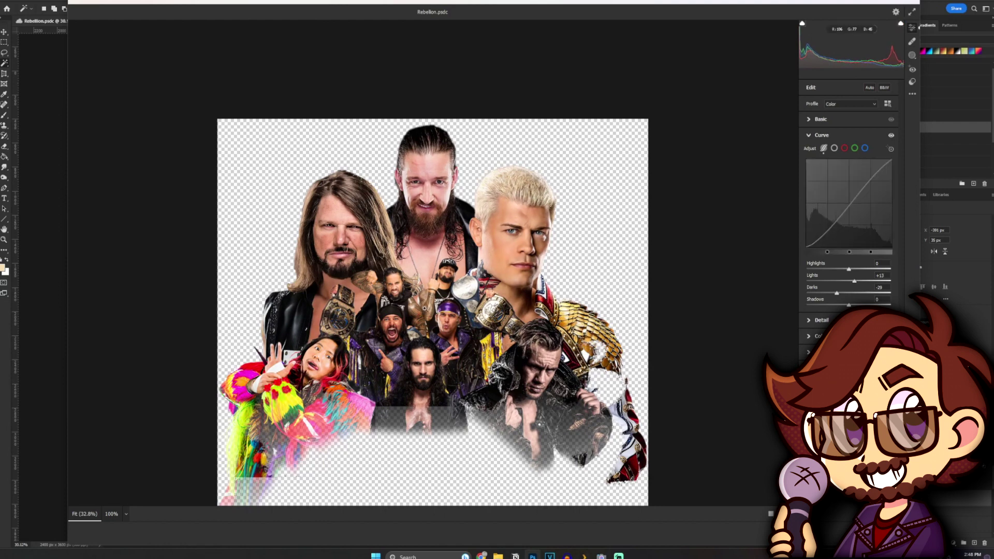
{"action": "left_click", "coordinate": [822, 135]}
{"action": "left_click", "coordinate": [810, 151]}
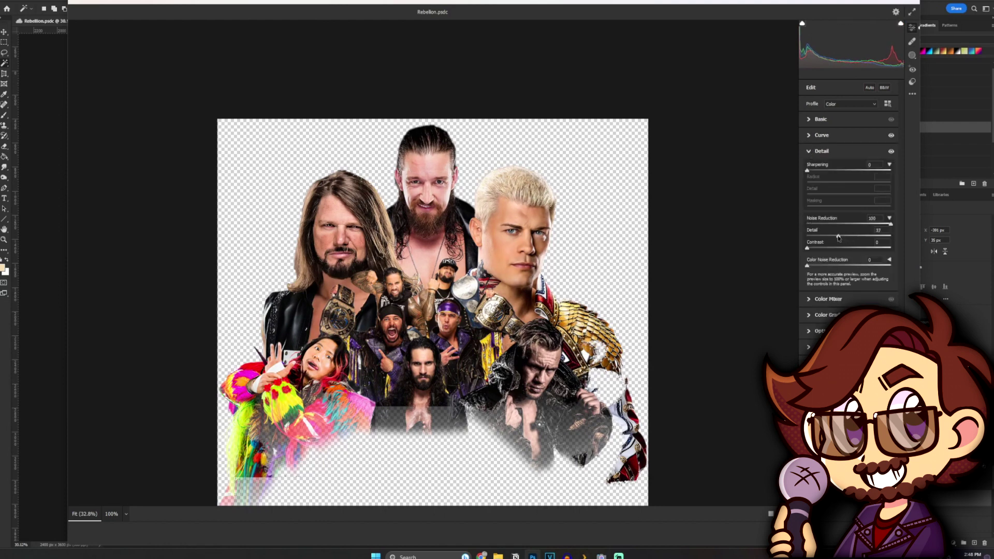
{"action": "left_click_drag", "start_coordinate": [827, 249], "coordinate": [828, 249]}
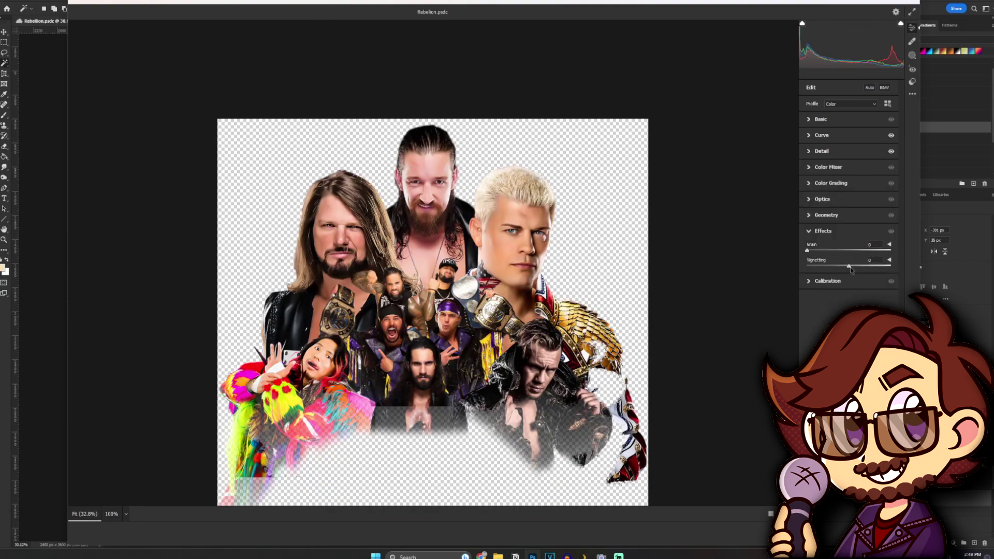
{"action": "left_click_drag", "start_coordinate": [849, 267], "coordinate": [826, 272]}
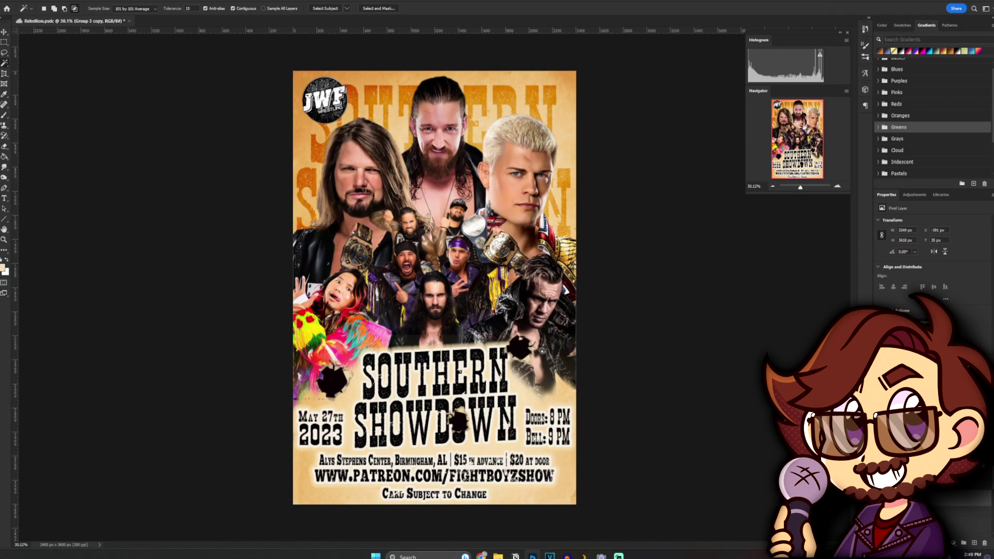
Duplicate the graded wrestlers layer and tint the copy a golden monochrome with Hue/Saturation.
{"action": "right_click", "coordinate": [943, 506]}
{"action": "left_click", "coordinate": [945, 193]}
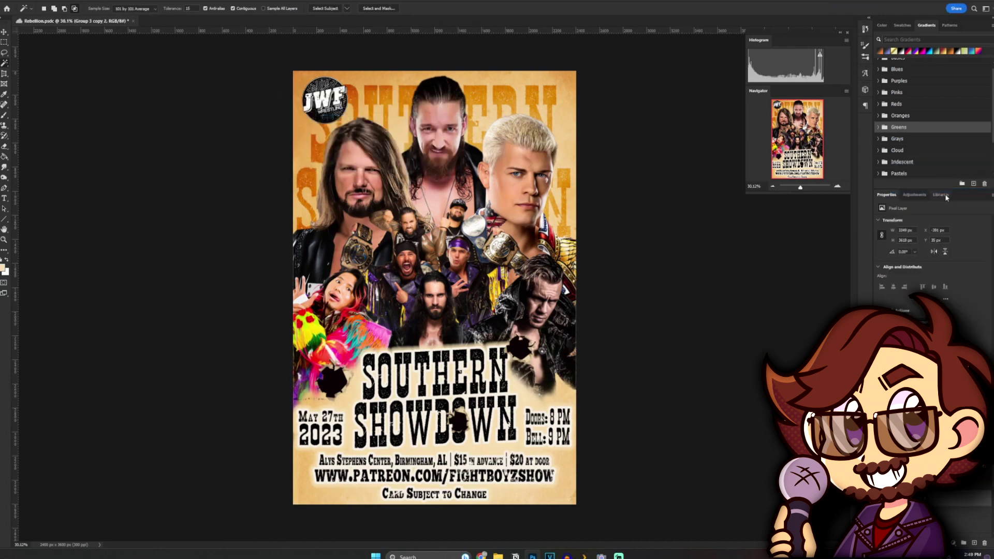
{"action": "right_click", "coordinate": [933, 498]}
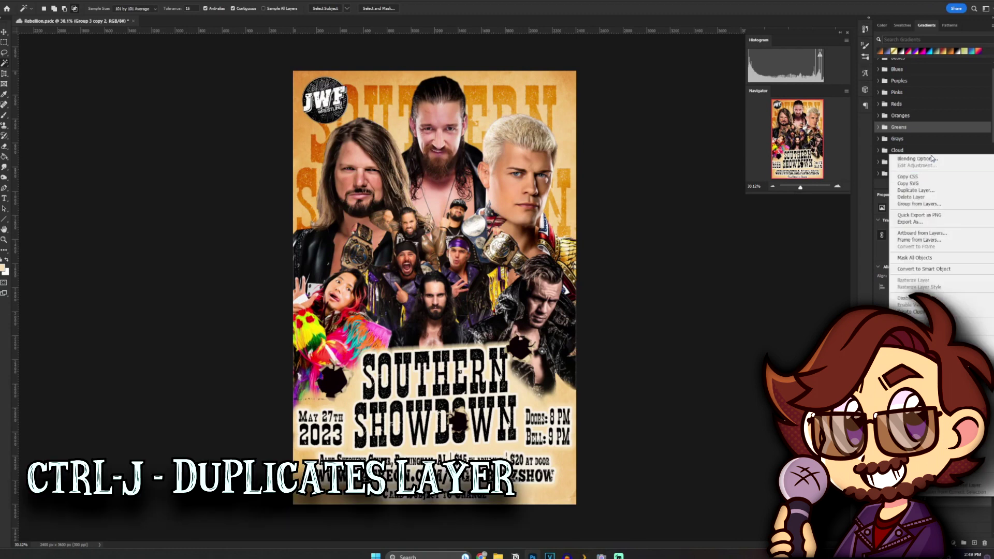
{"action": "left_click", "coordinate": [794, 252]}
{"action": "key", "text": "ctrl+u"}
{"action": "left_click", "coordinate": [834, 457]}
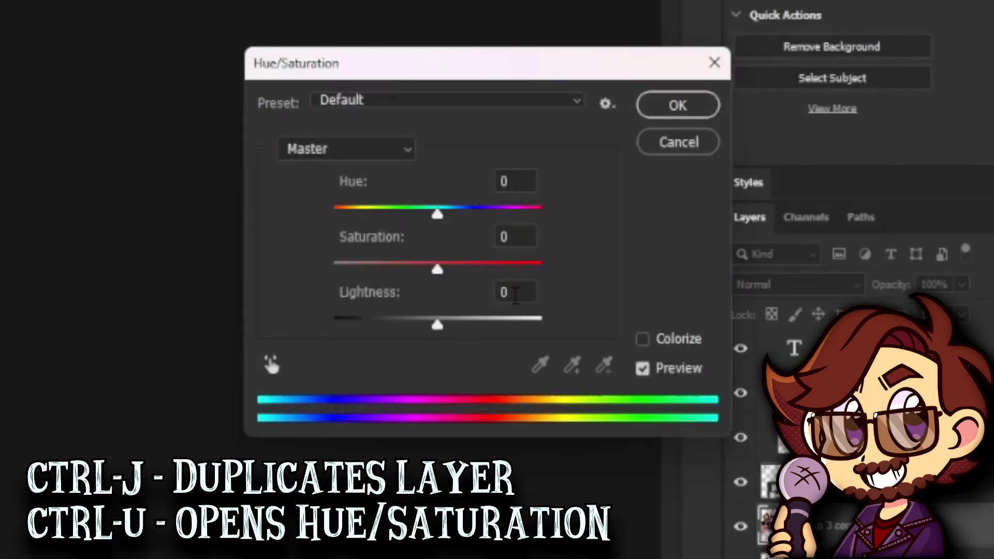
{"action": "left_click_drag", "start_coordinate": [384, 269], "coordinate": [612, 248]}
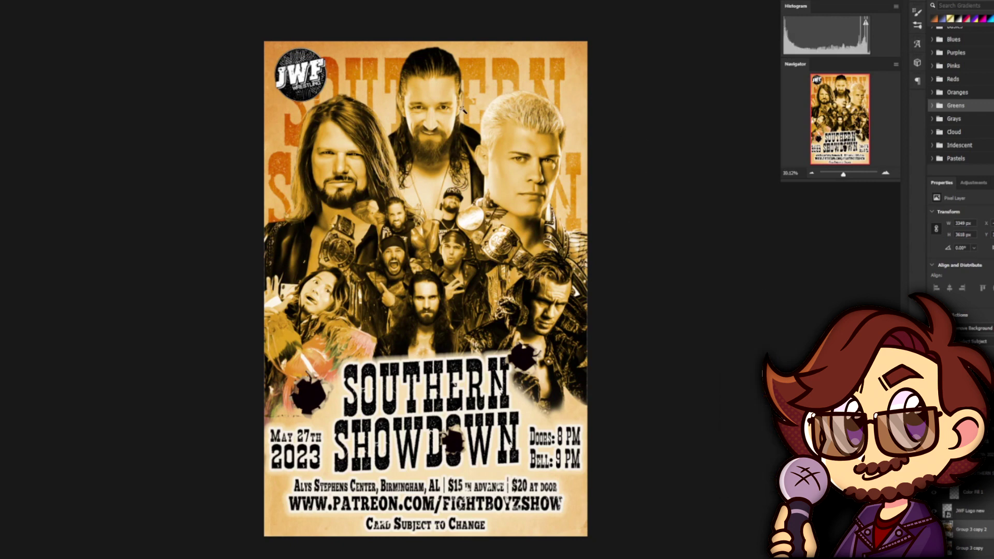
Compare blend modes for the golden wrestlers layer and apply one that mixes it with the full-colour layer beneath.
{"action": "left_click", "coordinate": [950, 373]}
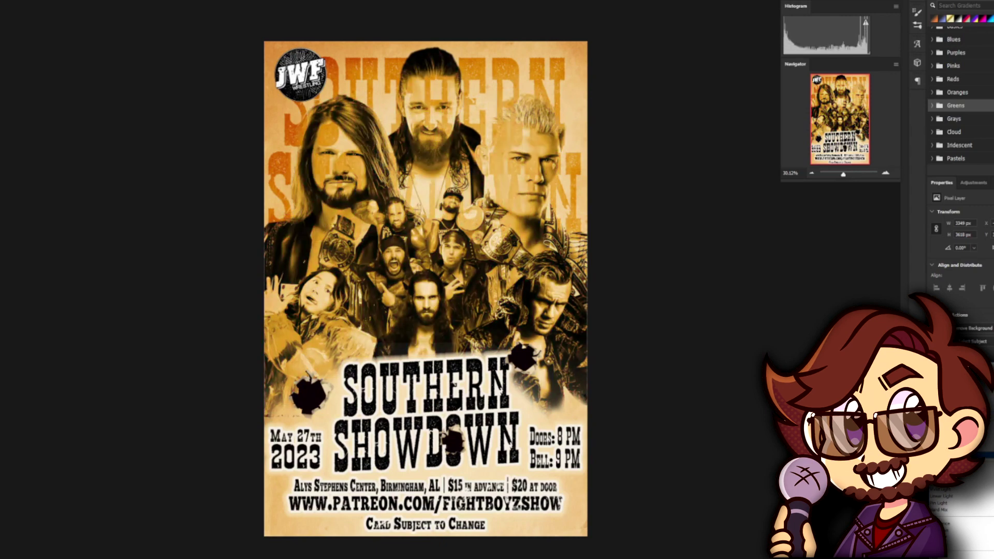
{"action": "left_click", "coordinate": [939, 468]}
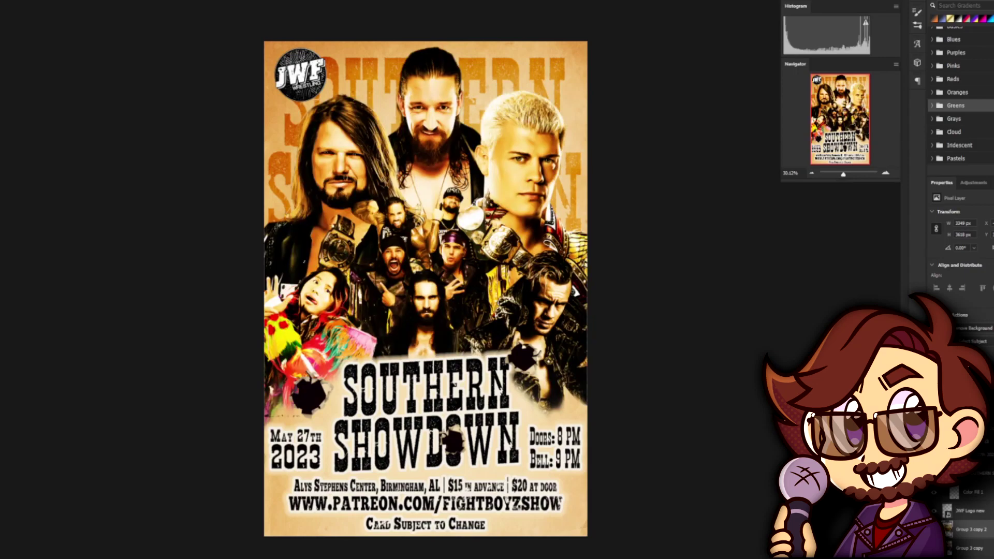
{"action": "left_click", "coordinate": [952, 416]}
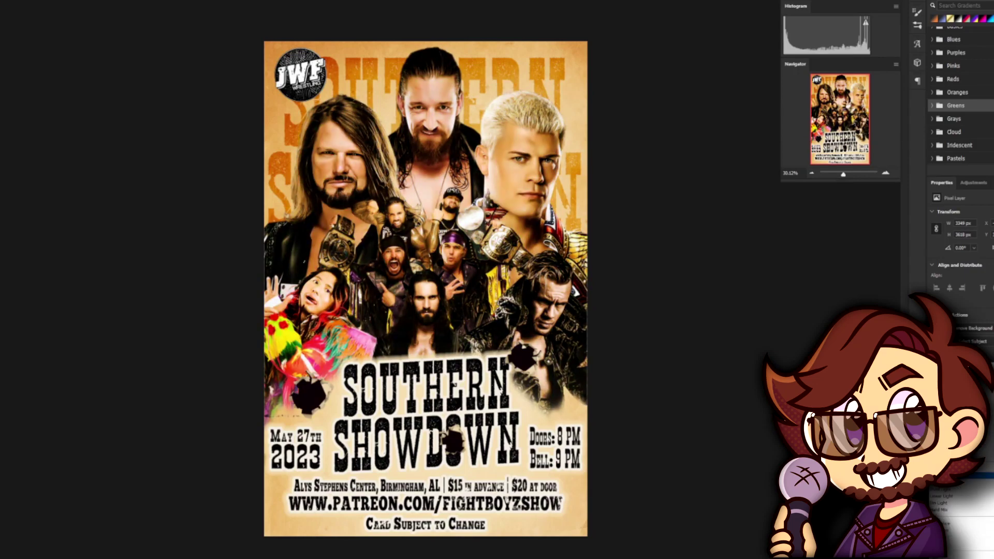
{"action": "left_click", "coordinate": [947, 468]}
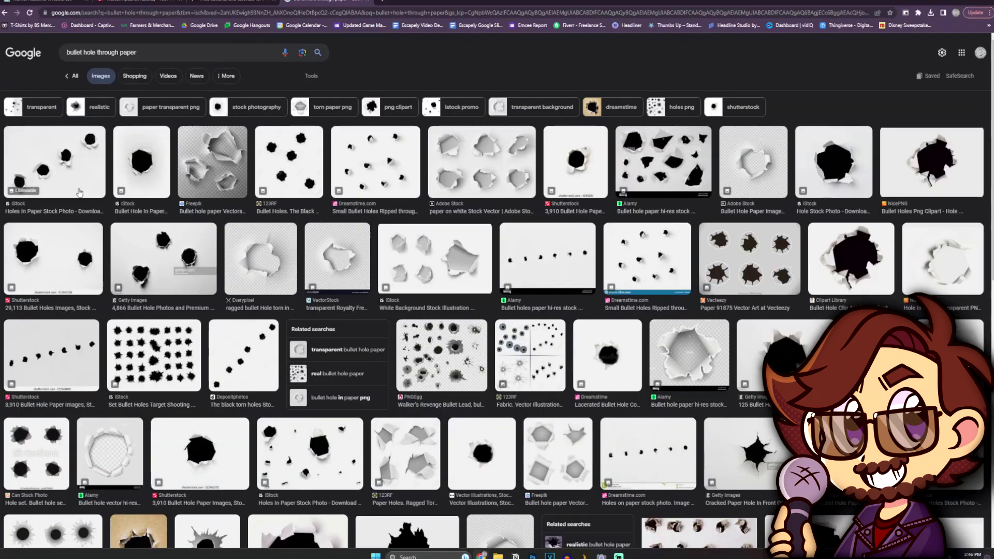
Copy the NicePNG torn bullet hole picture from the Google image results and paste it into the Photoshop poster.
{"action": "left_click", "coordinate": [947, 178]}
{"action": "right_click", "coordinate": [868, 208]}
{"action": "left_click", "coordinate": [898, 312]}
{"action": "key", "text": "alt+Tab"}
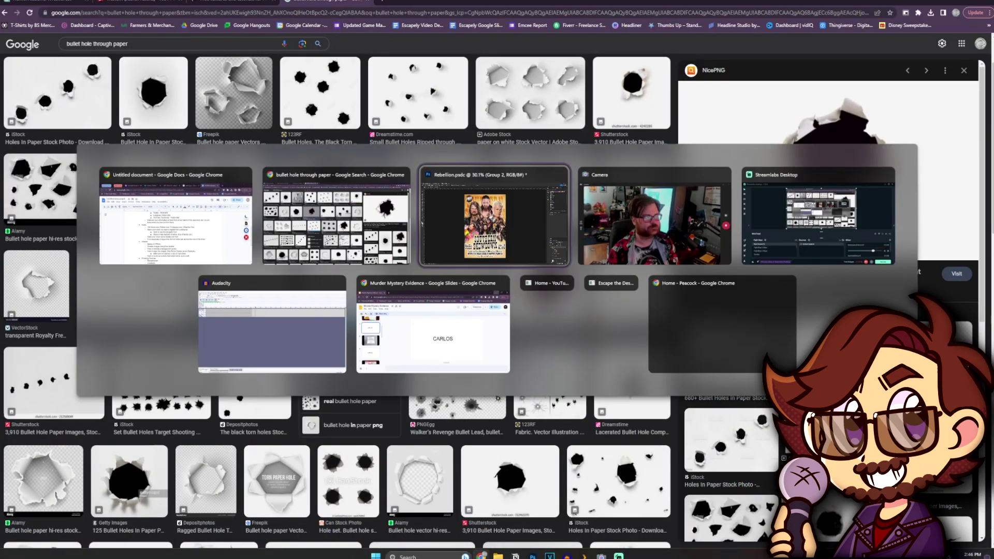
{"action": "key", "text": "ctrl+v"}
Remove the white background around the pasted bullet hole and clear the selection.
{"action": "right_click", "coordinate": [945, 458]}
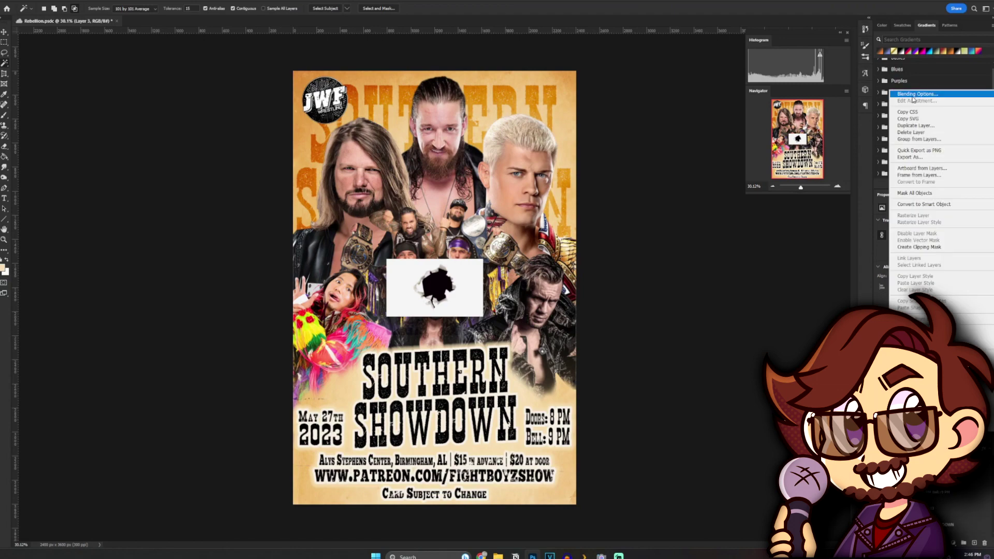
{"action": "left_click", "coordinate": [403, 299]}
{"action": "key", "text": "Delete"}
{"action": "key", "text": "ctrl+d"}
Give the bullet hole layer a Color Overlay sampled from the poster's paper background, and start transforming the layer.
{"action": "right_click", "coordinate": [945, 460]}
{"action": "left_click", "coordinate": [943, 99]}
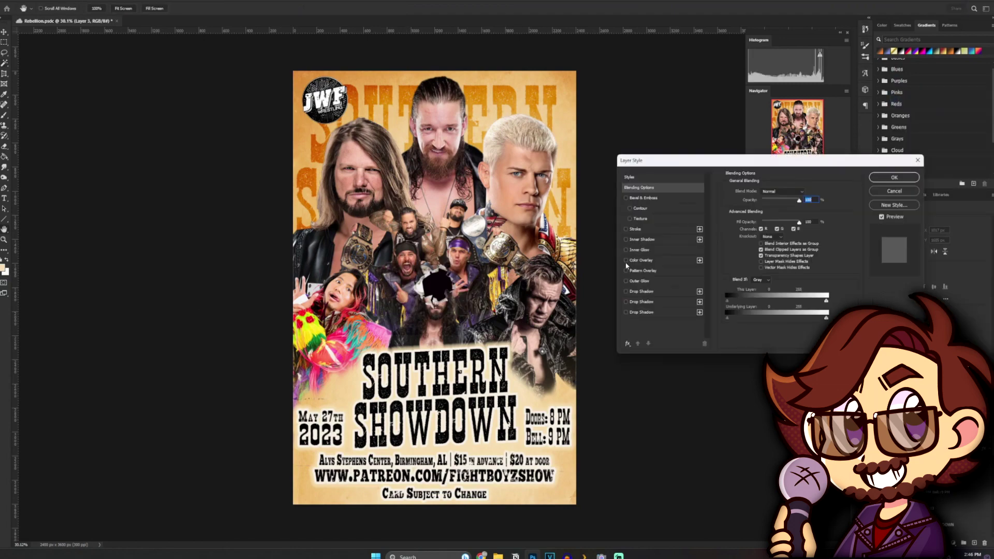
{"action": "left_click", "coordinate": [626, 261]}
{"action": "left_click", "coordinate": [640, 260]}
{"action": "left_click", "coordinate": [806, 191]}
{"action": "left_click", "coordinate": [555, 398]}
{"action": "key", "text": "Return"}
{"action": "key", "text": "Return"}
{"action": "key", "text": "ctrl+t"}
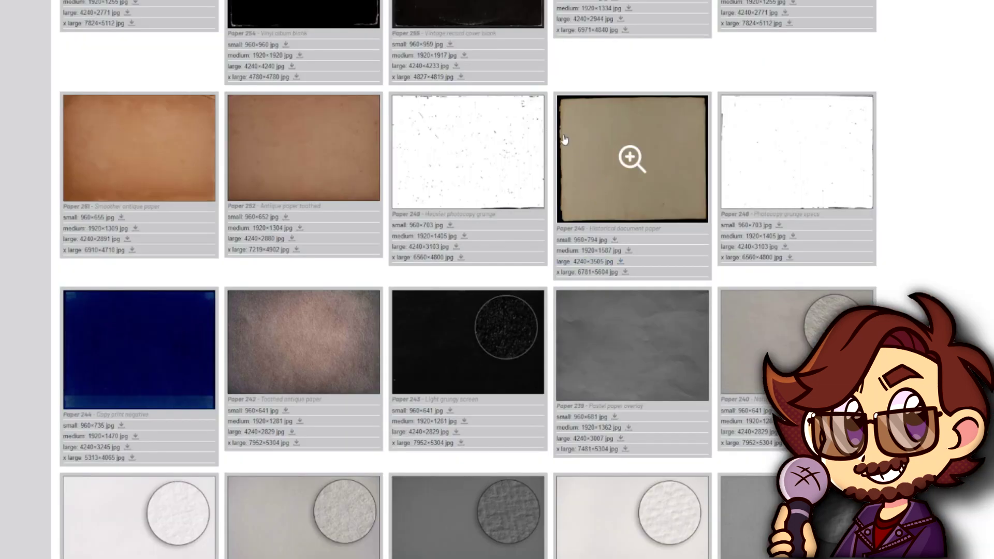
Browse the Texturelabs paper texture pages for an aged or worn paper to lay over the poster.
{"action": "scroll", "coordinate": [595, 222], "scroll_direction": "up", "scroll_amount": 1}
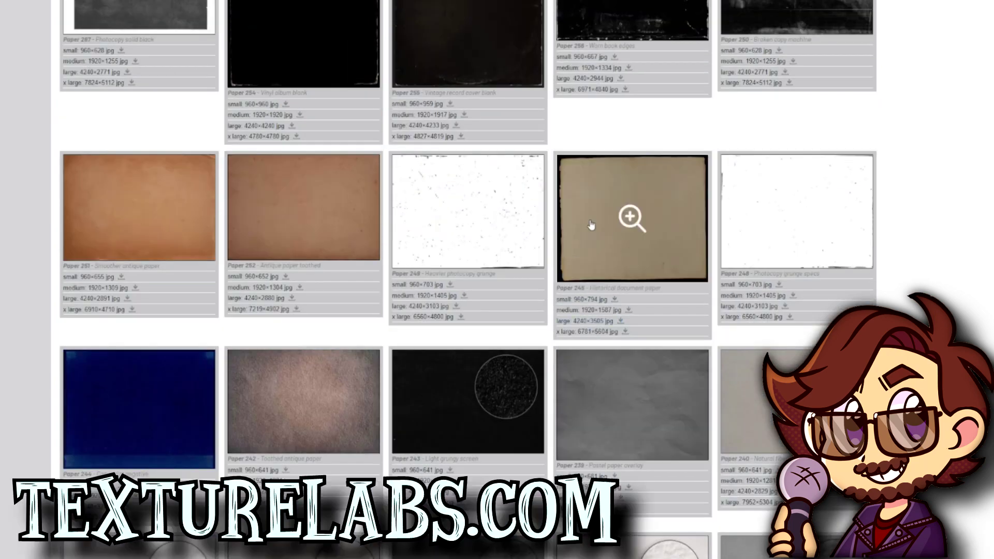
{"action": "scroll", "coordinate": [595, 222], "scroll_direction": "down", "scroll_amount": 6}
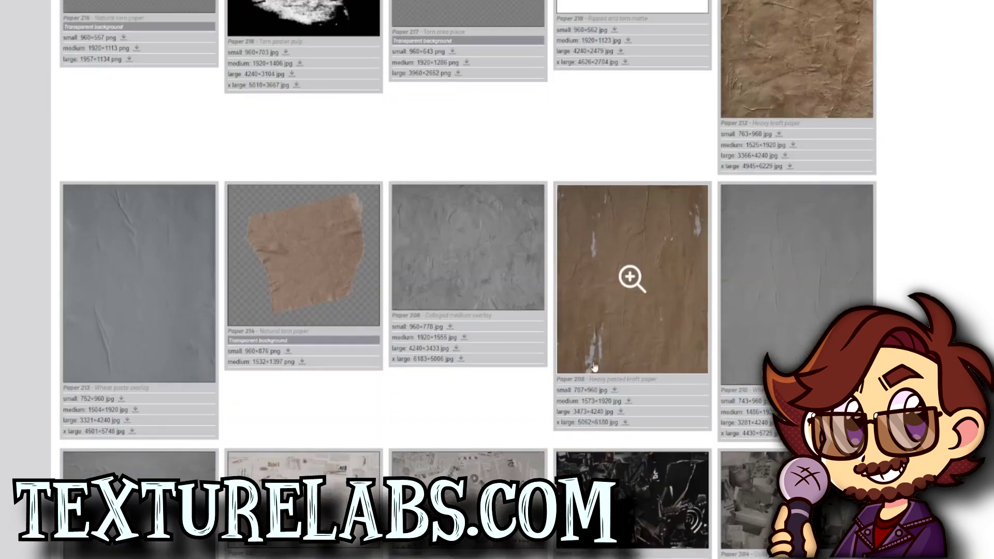
{"action": "scroll", "coordinate": [628, 324], "scroll_direction": "down", "scroll_amount": 8}
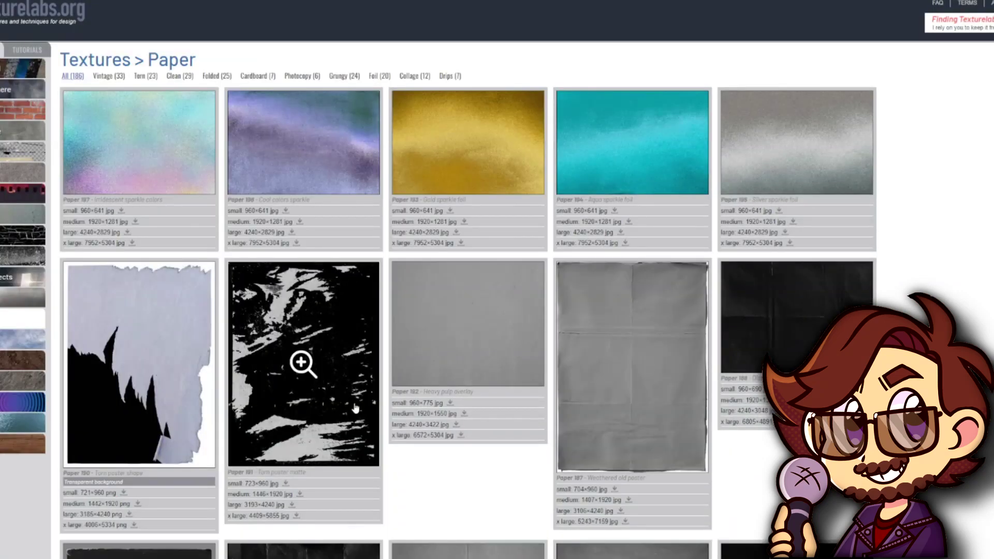
{"action": "scroll", "coordinate": [355, 408], "scroll_direction": "down", "scroll_amount": 20}
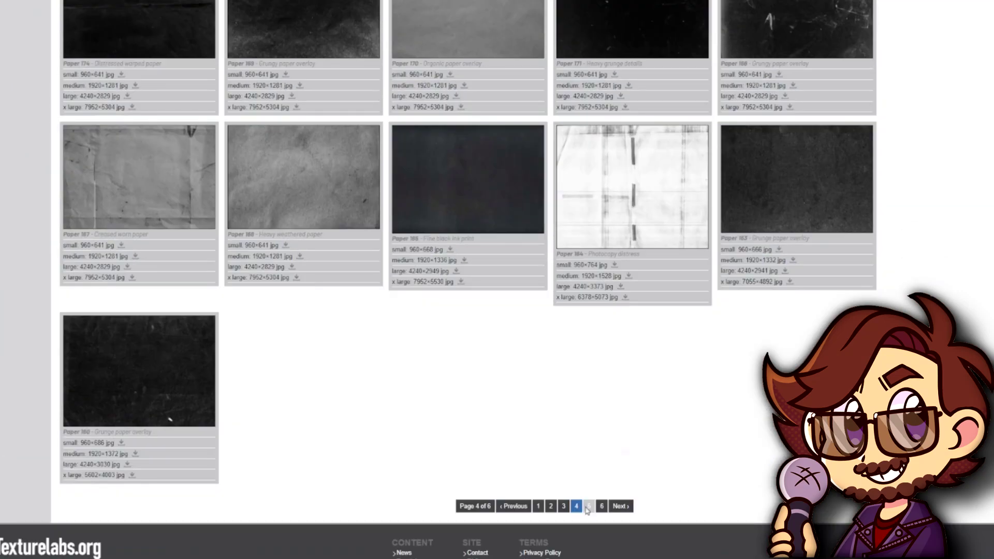
{"action": "left_click", "coordinate": [588, 507]}
{"action": "scroll", "coordinate": [632, 249], "scroll_direction": "down", "scroll_amount": 17}
{"action": "scroll", "coordinate": [786, 141], "scroll_direction": "down", "scroll_amount": 5}
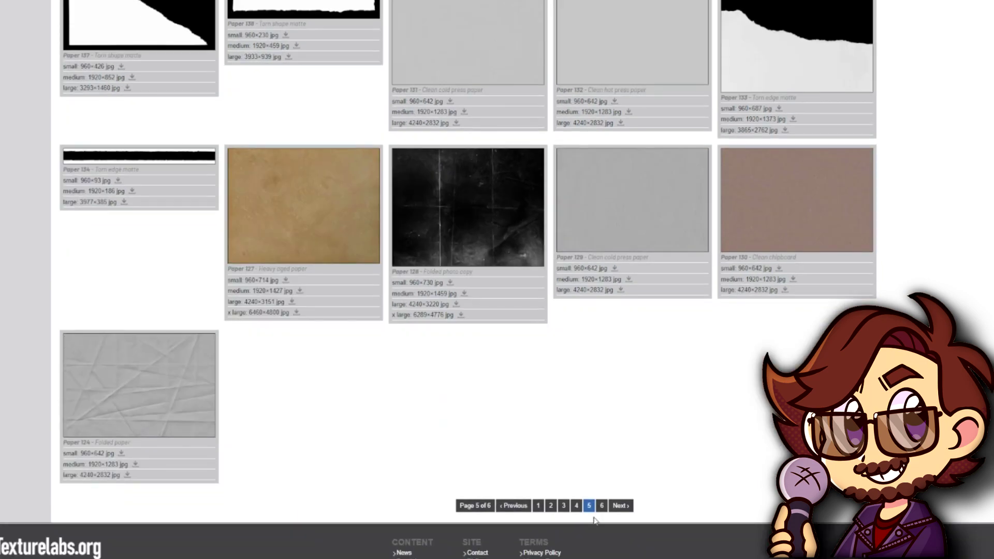
{"action": "left_click", "coordinate": [601, 506]}
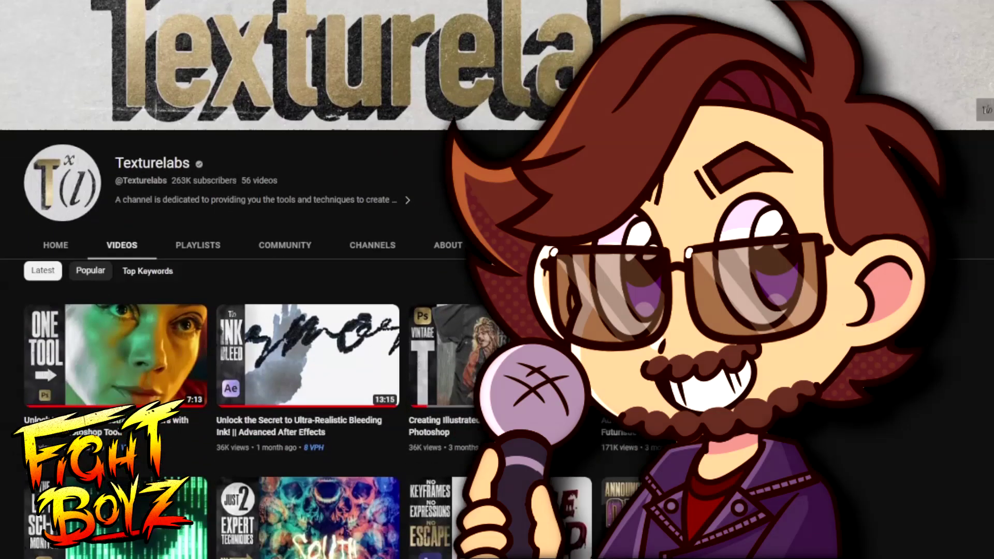
Look through the Texturelabs video list for Photoshop texture and effect tutorials.
{"action": "scroll", "coordinate": [237, 183], "scroll_direction": "down", "scroll_amount": 10}
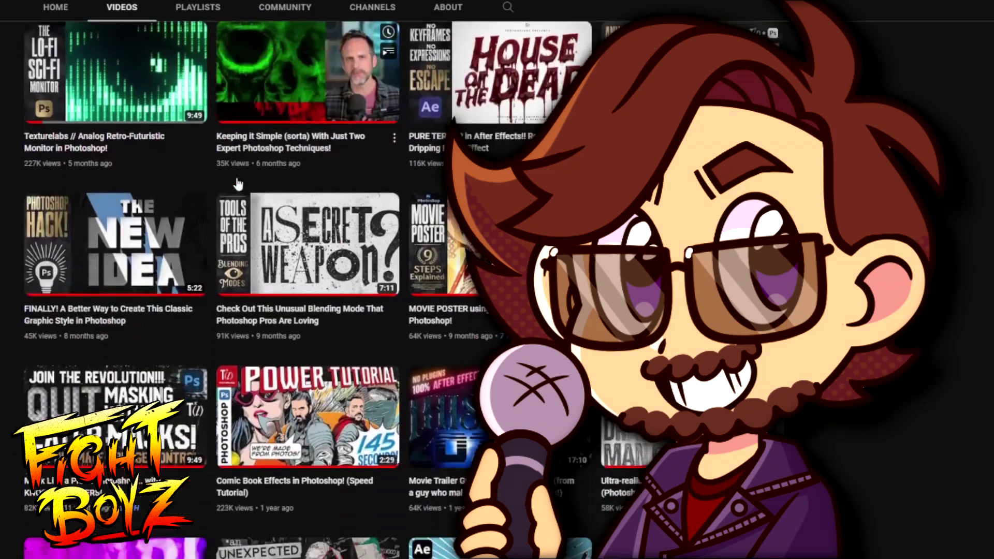
{"action": "scroll", "coordinate": [237, 183], "scroll_direction": "down", "scroll_amount": 1}
{"action": "scroll", "coordinate": [238, 183], "scroll_direction": "down", "scroll_amount": 7}
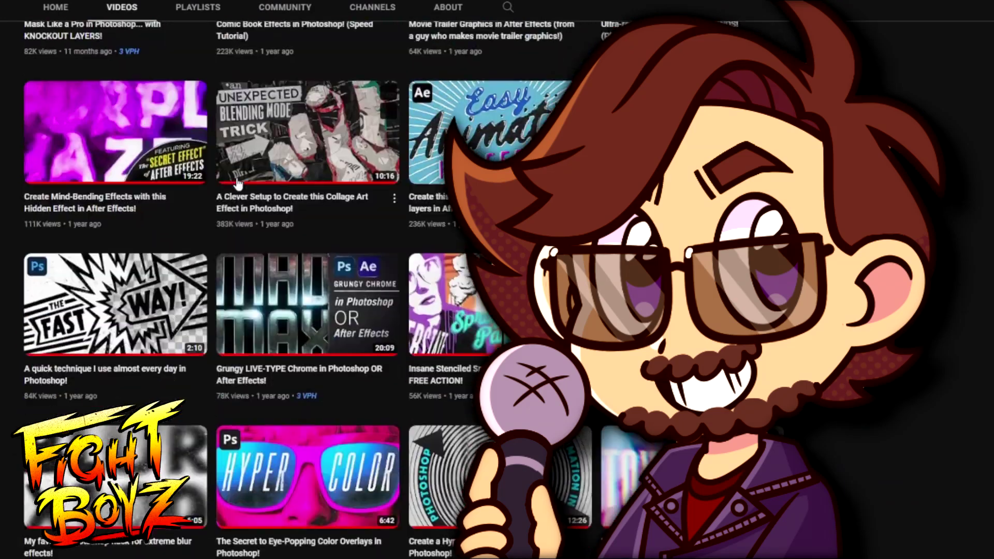
{"action": "scroll", "coordinate": [237, 182], "scroll_direction": "down", "scroll_amount": 8}
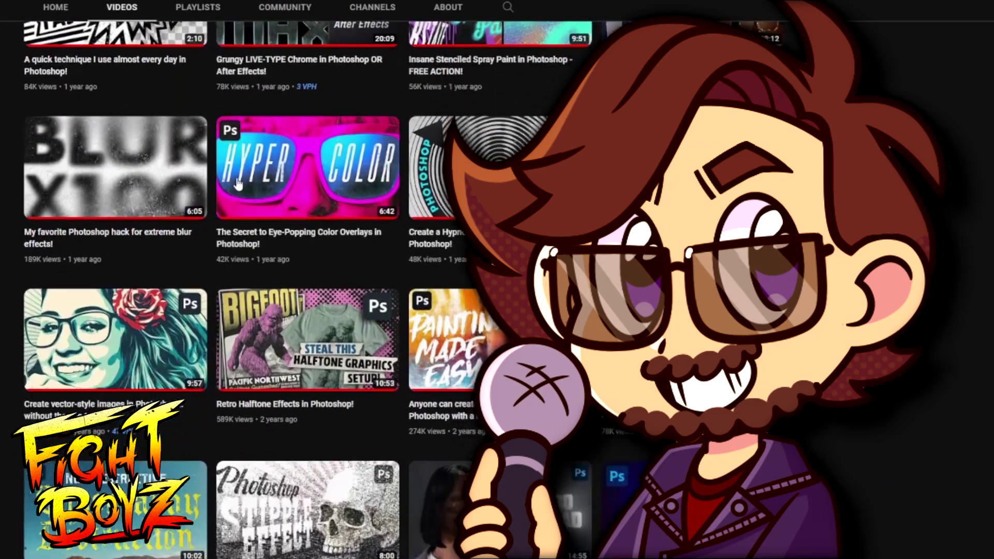
{"action": "scroll", "coordinate": [237, 182], "scroll_direction": "down", "scroll_amount": 6}
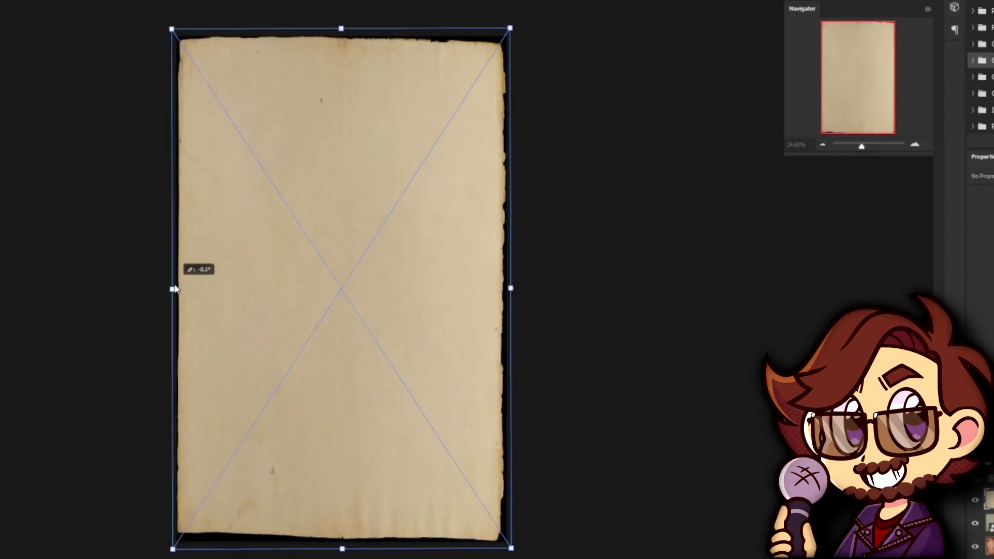
Fit the aged paper texture to the poster's edges and blend it so the artwork shows through.
{"action": "left_click_drag", "start_coordinate": [514, 36], "coordinate": [512, 31]}
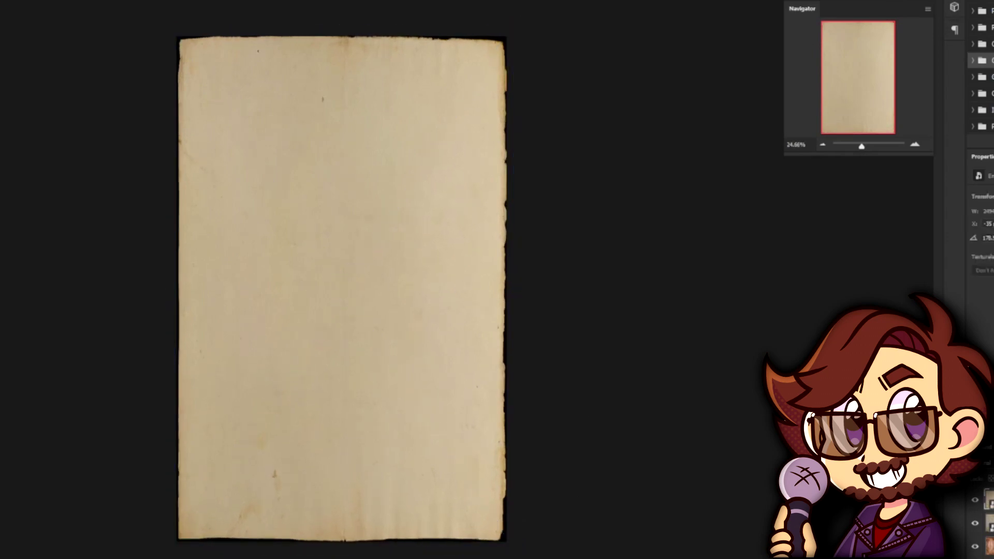
{"action": "left_click", "coordinate": [986, 462]}
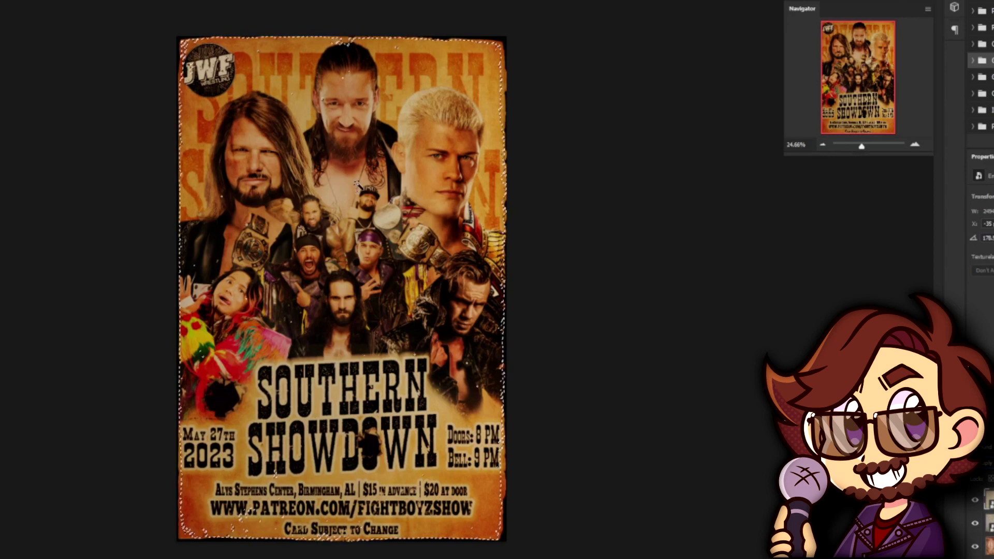
Rasterize the aged paper texture layer and delete its selected area.
{"action": "key", "text": "Delete"}
{"action": "left_click", "coordinate": [384, 158]}
{"action": "right_click", "coordinate": [989, 498]}
{"action": "left_click", "coordinate": [990, 228]}
{"action": "key", "text": "Delete"}
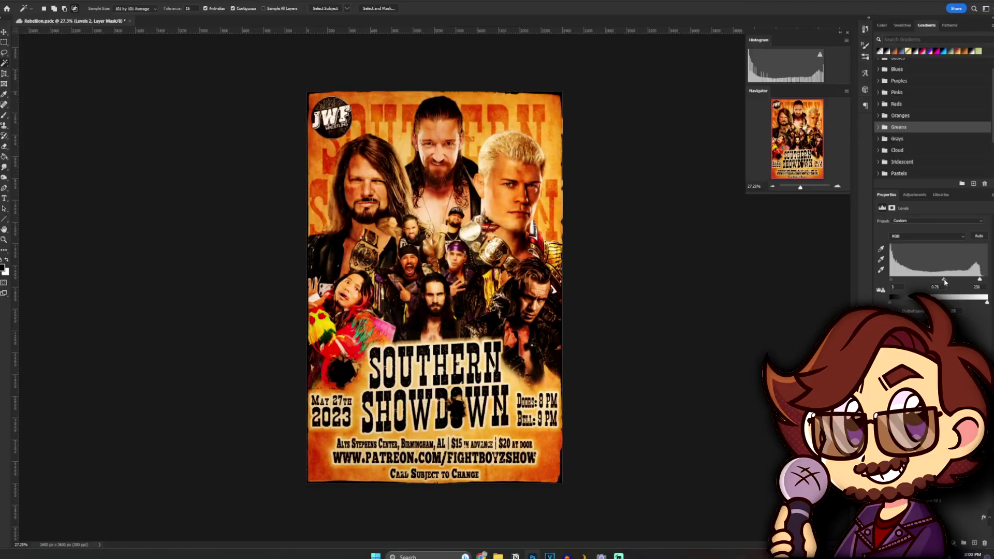
Set the Levels adjustment's midtones to 1.07 to brighten the whole poster.
{"action": "left_click_drag", "start_coordinate": [944, 281], "coordinate": [933, 281]}
{"action": "left_click_drag", "start_coordinate": [800, 187], "coordinate": [802, 189]}
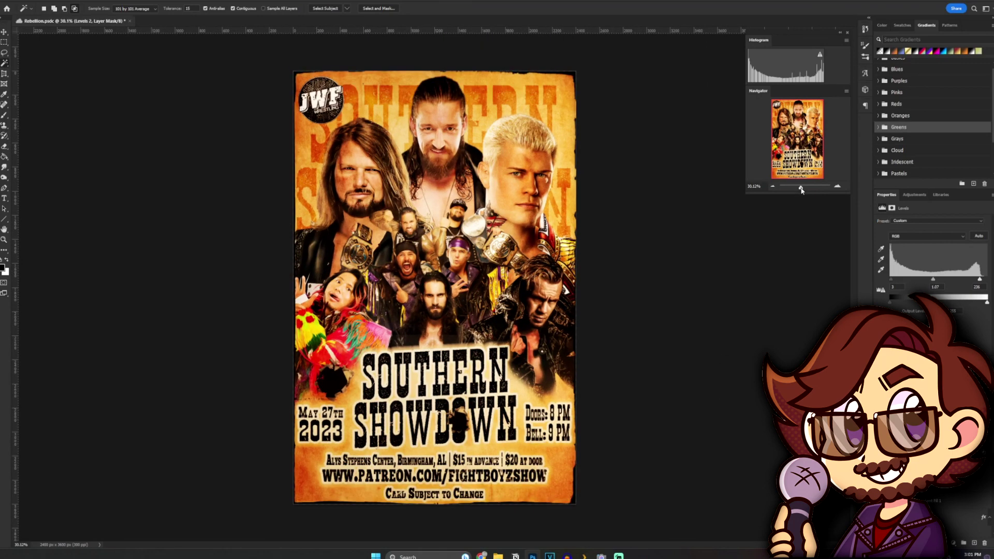
Create a new document 1600 pixels wide and 900 pixels high.
{"action": "left_click", "coordinate": [11, 1]}
{"action": "left_click", "coordinate": [21, 4]}
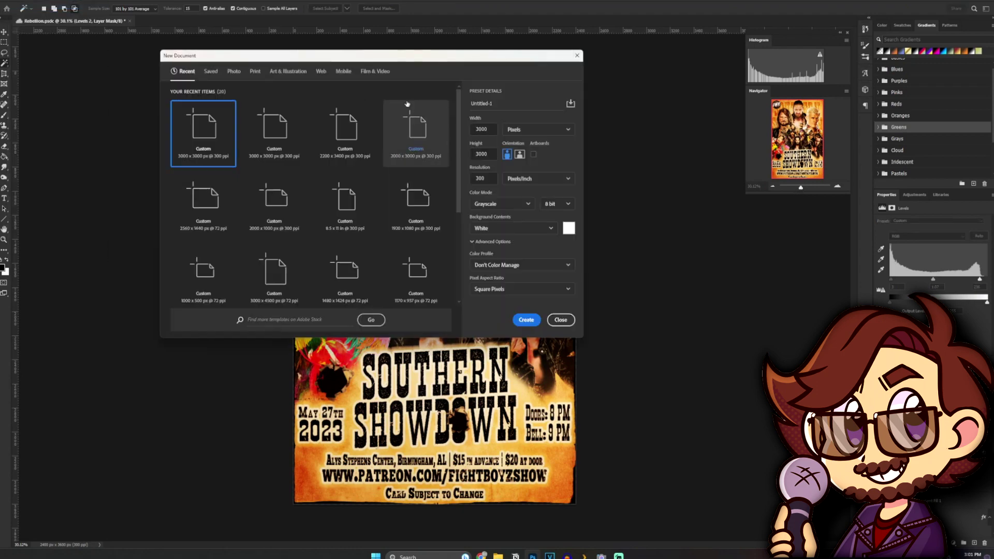
{"action": "left_click_drag", "start_coordinate": [488, 129], "coordinate": [421, 117]}
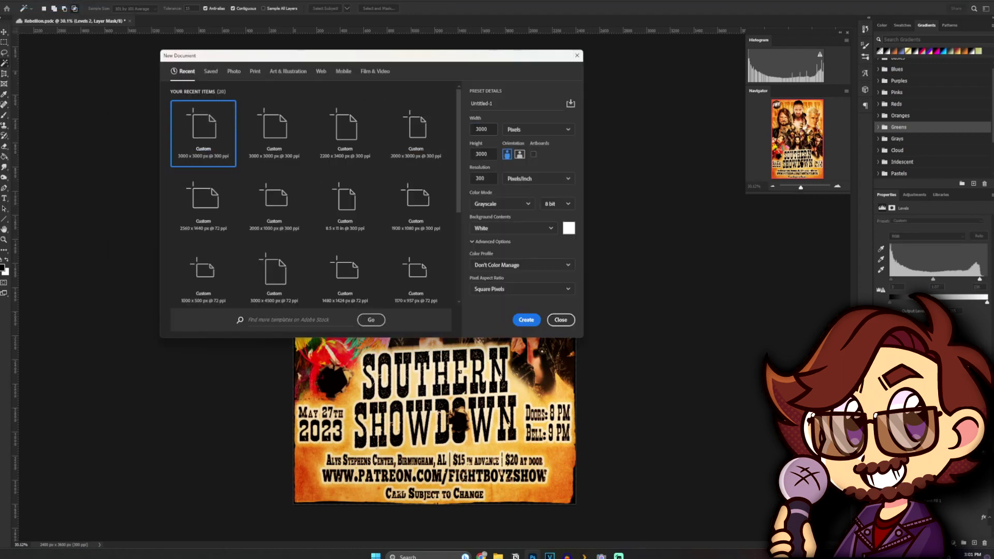
{"action": "type", "text": "160-"}
{"action": "scroll", "coordinate": [417, 108], "scroll_direction": "down", "scroll_amount": 1}
{"action": "scroll", "coordinate": [404, 133], "scroll_direction": "up", "scroll_amount": 1}
{"action": "type", "text": "900"}
{"action": "key", "text": "Return"}
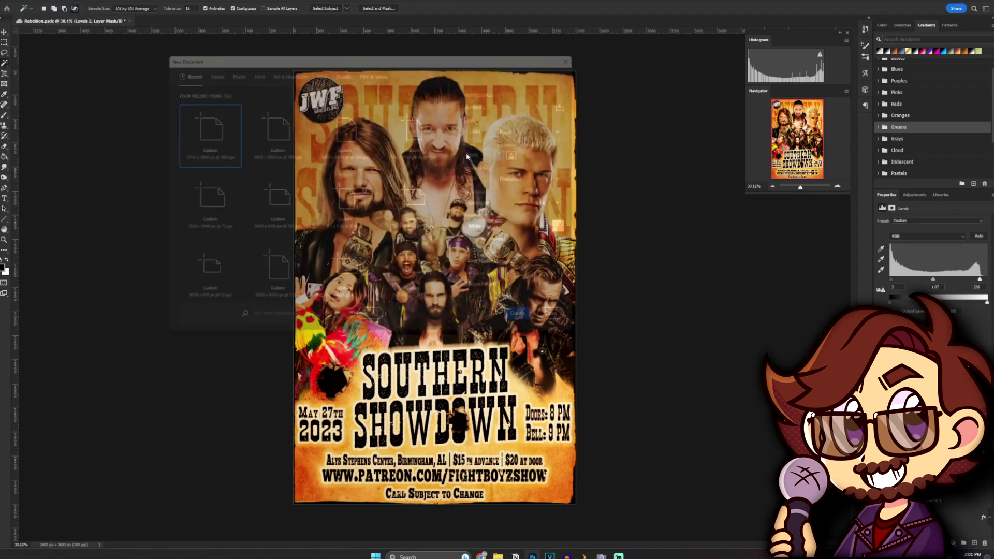
Copy the Southern Showdown title layers from the Rebellion poster and return to the new document.
{"action": "left_click", "coordinate": [72, 21]}
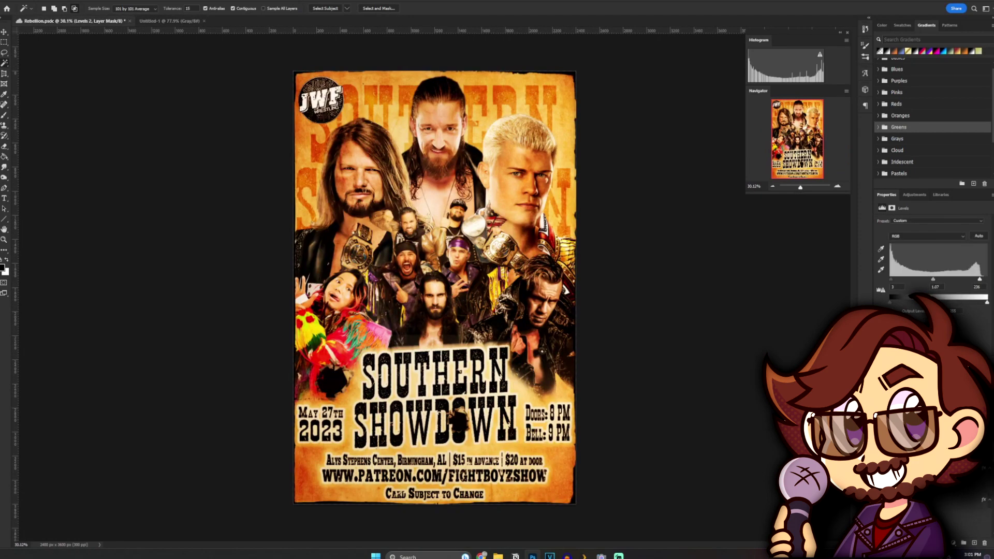
{"action": "left_click", "coordinate": [970, 500]}
{"action": "left_click", "coordinate": [962, 505], "text": "shift"}
{"action": "key", "text": "ctrl+c"}
{"action": "left_click", "coordinate": [147, 21]}
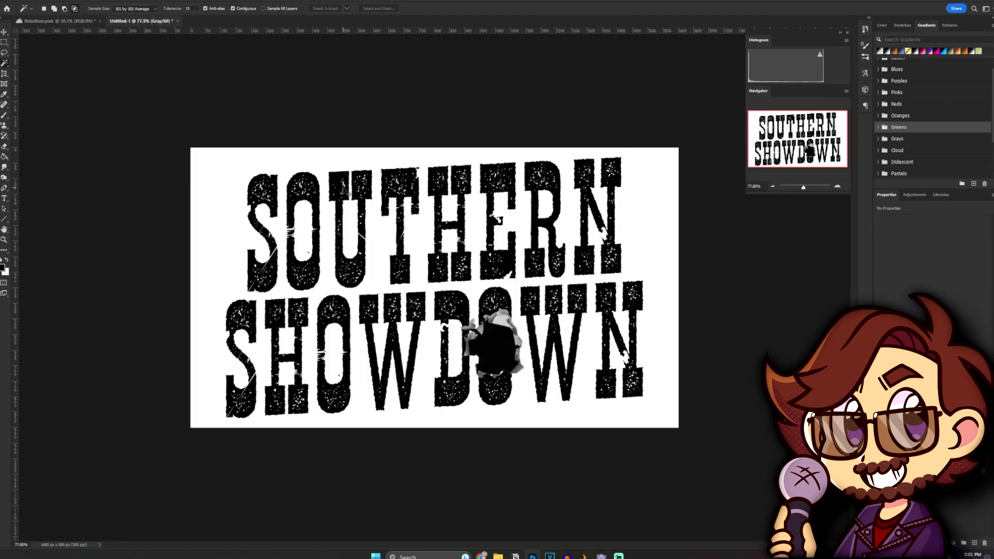
{"action": "key", "text": "ctrl+v"}
{"action": "key", "text": "ctrl+t"}
{"action": "key", "text": "Escape"}
{"action": "key", "text": "ctrl+z"}
Convert the new document to RGB colour mode.
{"action": "left_click", "coordinate": [40, 1]}
{"action": "mouse_move", "coordinate": [57, 5]}
{"action": "left_click", "coordinate": [147, 37]}
Paste the Southern Showdown title into the new document, scale it down and move it to the lower right.
{"action": "key", "text": "ctrl+v"}
{"action": "key", "text": "ctrl+t"}
{"action": "left_click_drag", "start_coordinate": [642, 286], "coordinate": [546, 301]}
{"action": "left_click_drag", "start_coordinate": [528, 306], "coordinate": [652, 366]}
{"action": "key", "text": "Return"}
Copy the JWF logo from the poster into the new document's upper-left corner and move the title to the lower left.
{"action": "key", "text": "ctrl+Tab"}
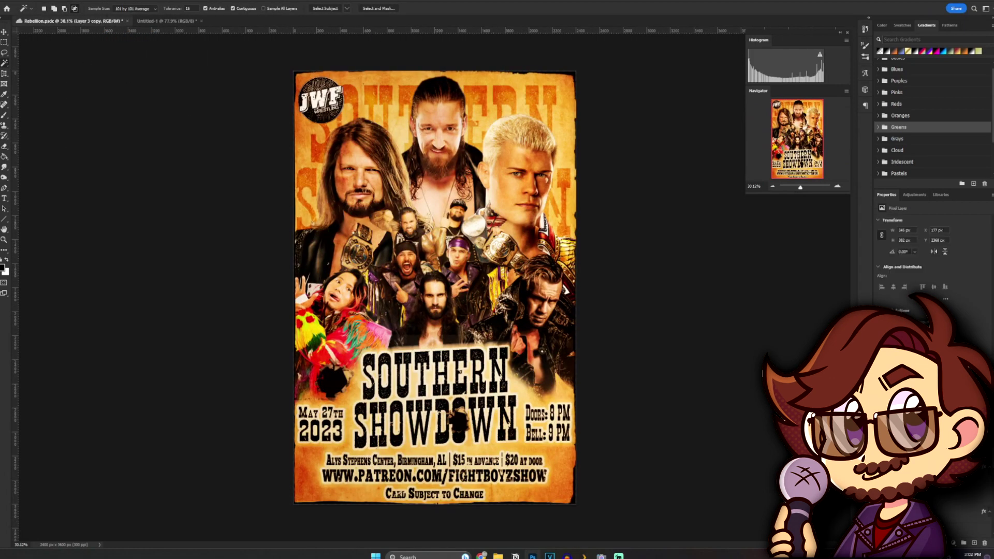
{"action": "key", "text": "ctrl+c"}
{"action": "key", "text": "ctrl+Tab"}
{"action": "key", "text": "ctrl+v"}
{"action": "key", "text": "ctrl+t"}
{"action": "left_click_drag", "start_coordinate": [466, 306], "coordinate": [297, 207]}
{"action": "key", "text": "Return"}
{"action": "left_click", "coordinate": [921, 472]}
{"action": "left_click_drag", "start_coordinate": [556, 352], "coordinate": [324, 348]}
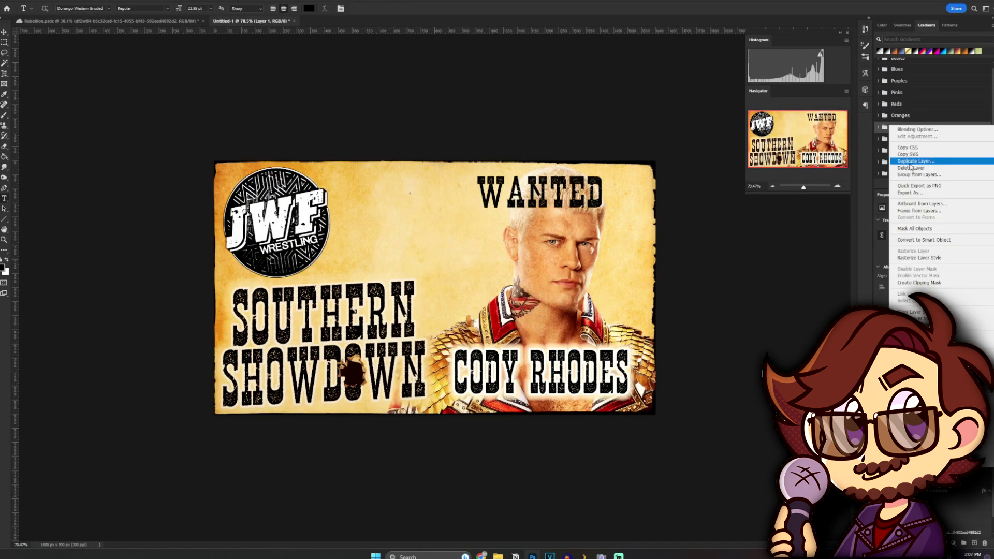
Place a duplicate of the title's bullet hole in the space beside the JWF logo.
{"action": "key", "text": "ctrl+t"}
{"action": "left_click_drag", "start_coordinate": [351, 385], "coordinate": [385, 230]}
Scale the western town background image to cover the entire Cody Rhodes banner.
{"action": "key", "text": "ctrl+t"}
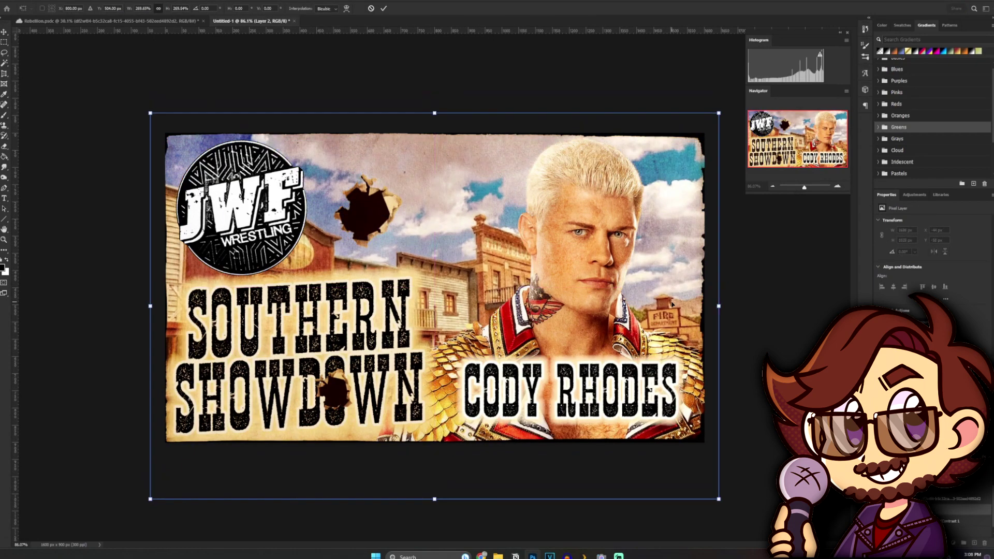
{"action": "key", "text": "Return"}
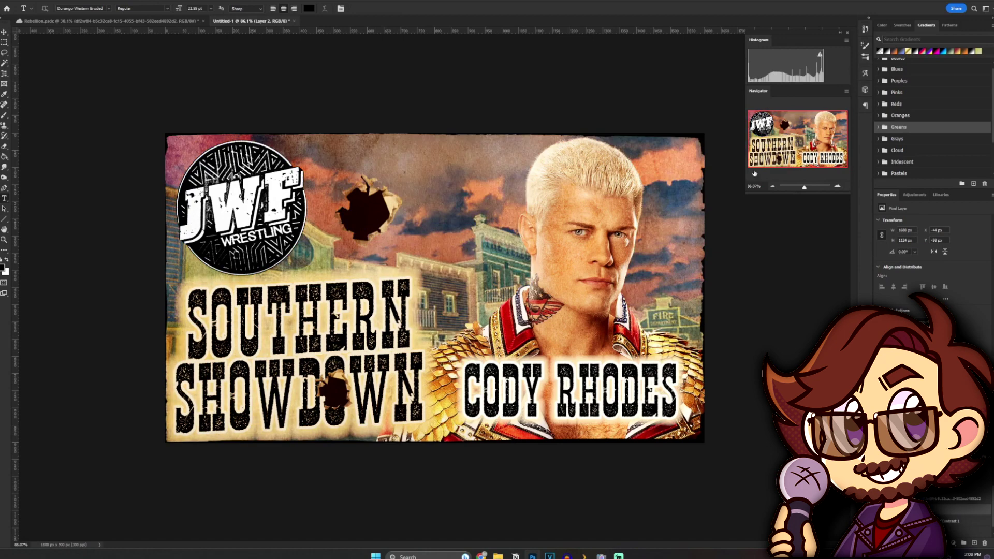
{"action": "left_click_drag", "start_coordinate": [804, 187], "coordinate": [802, 189]}
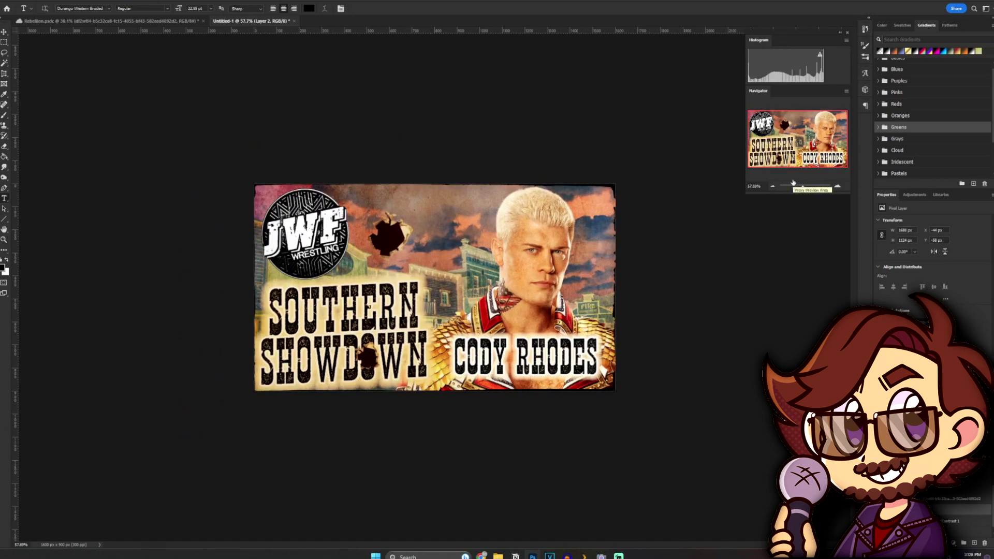